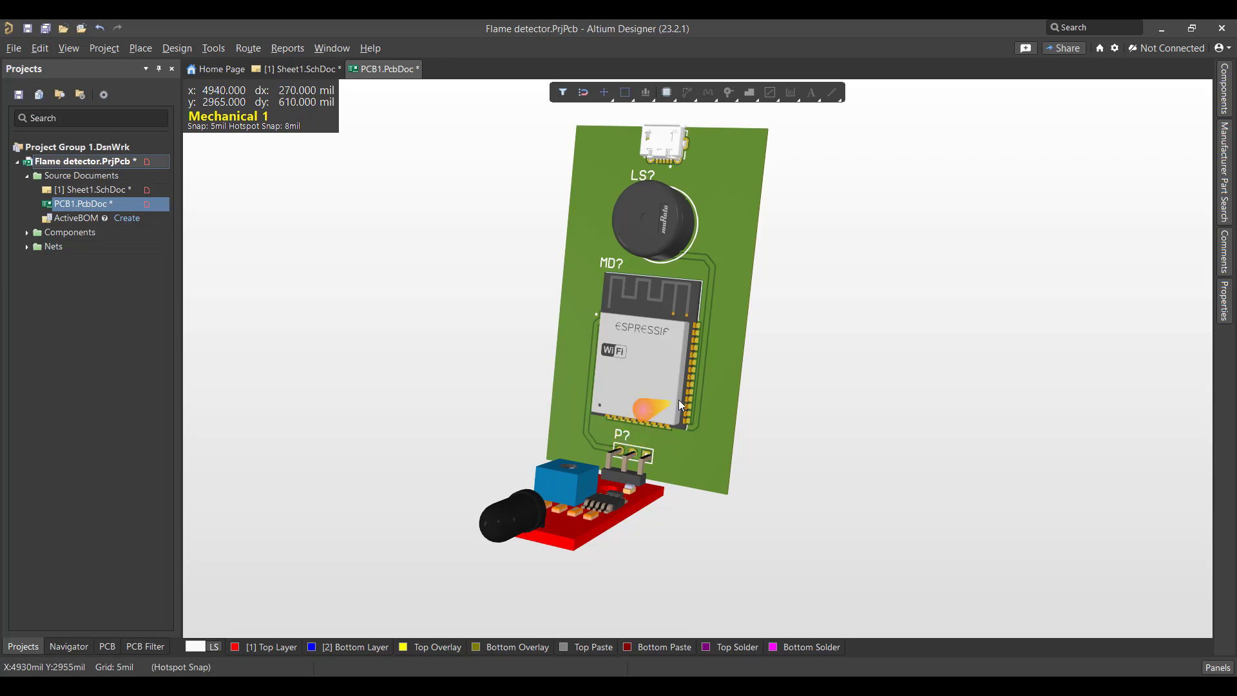
- Pan and rotate the 3D board view to inspect it from different angles
right_click_drag(677, 403, 666, 406)
key("shift")
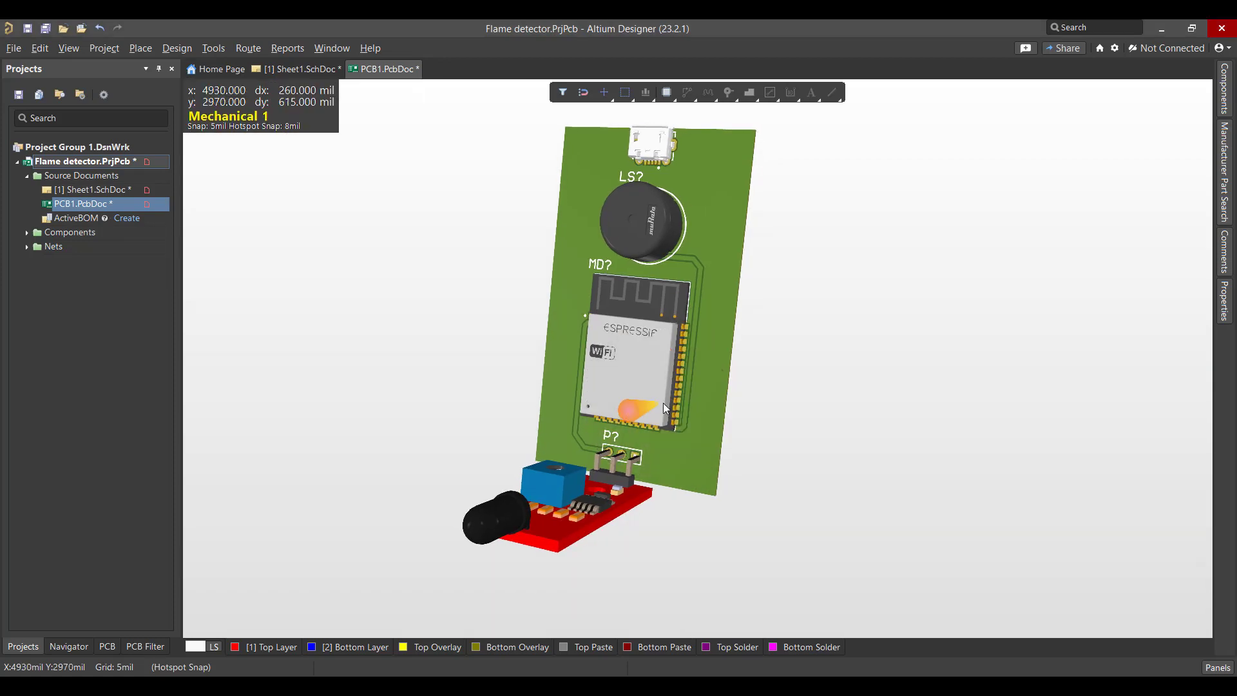
right_click_drag(702, 361, 722, 336, "shift")
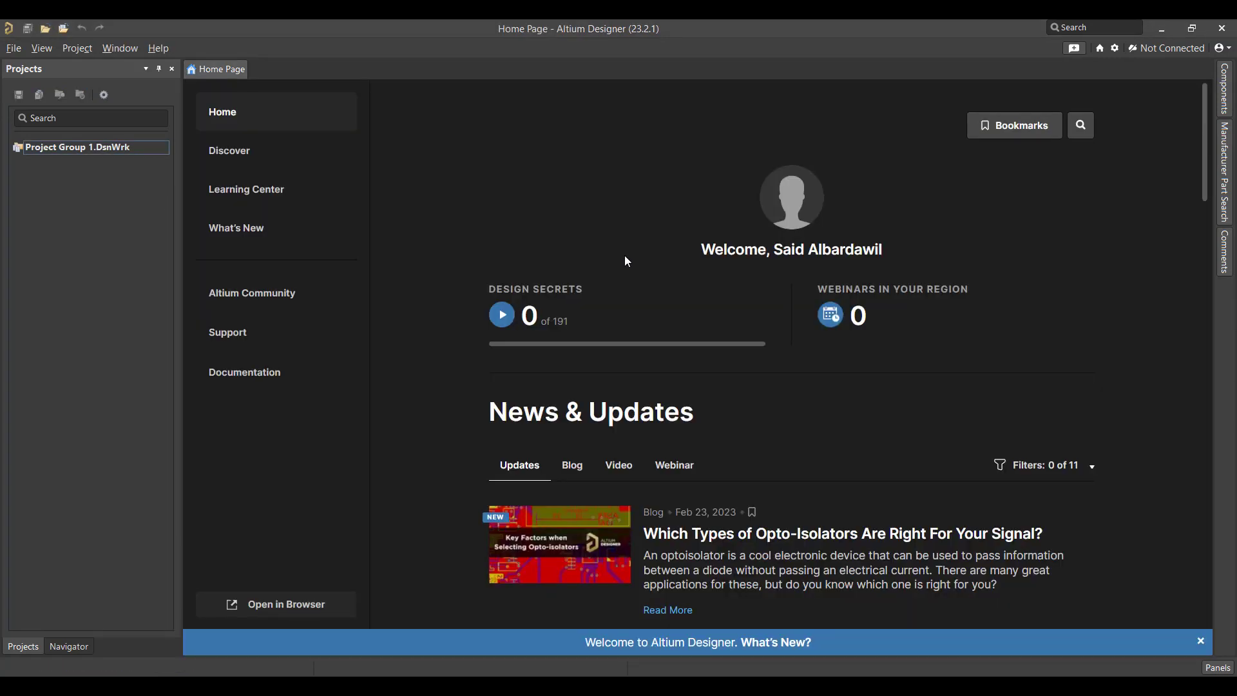
- Create an empty PCB project named 'Flame detector' located in the Desktop\NEW\3 folder
left_click(13, 48)
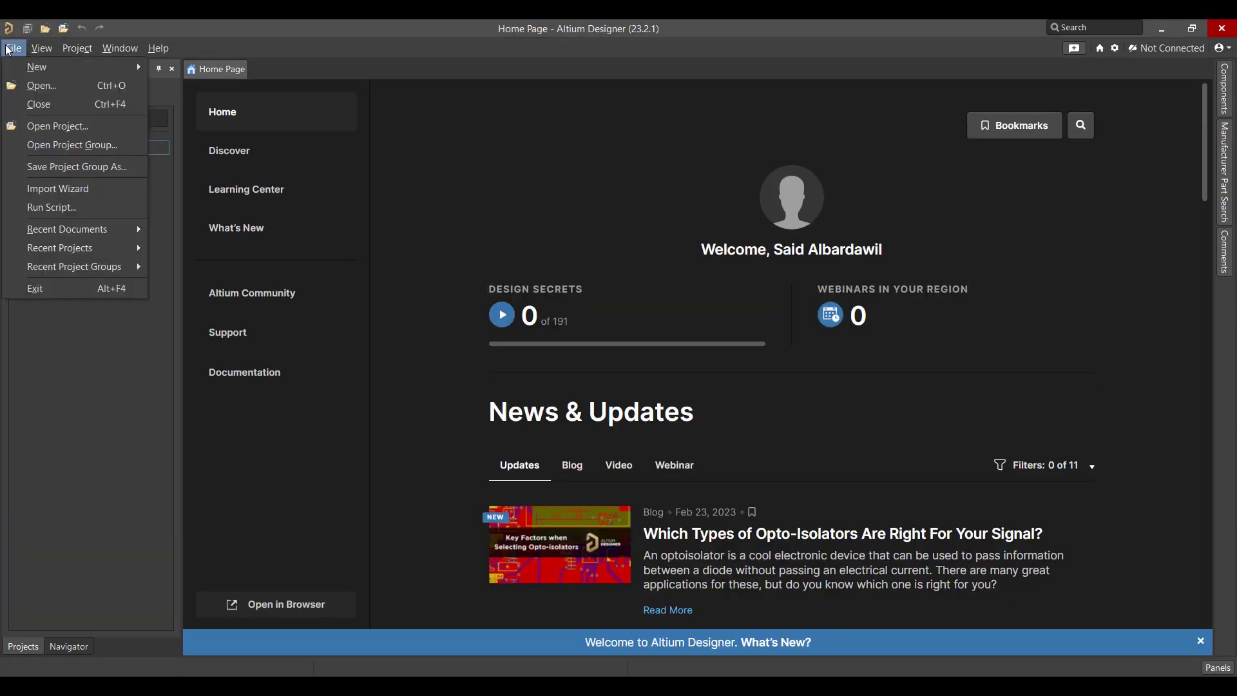
mouse_move(78, 66)
left_click(233, 76)
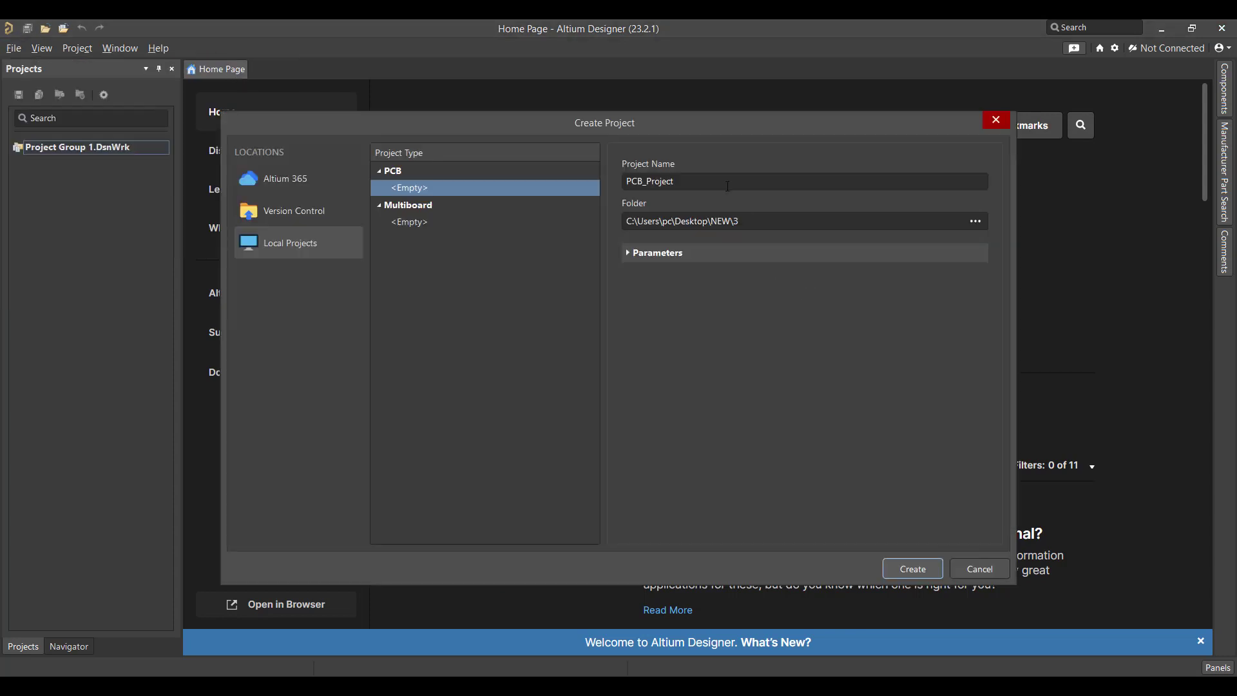
key("BackSpace")
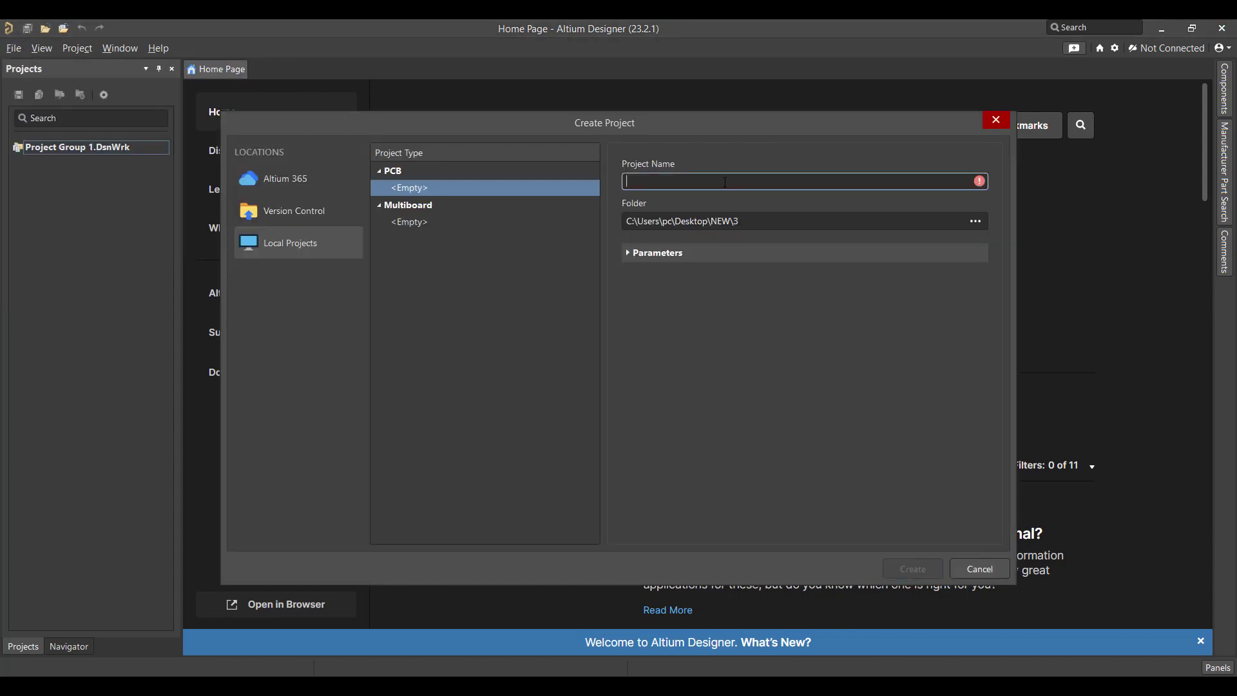
type("Flame detector")
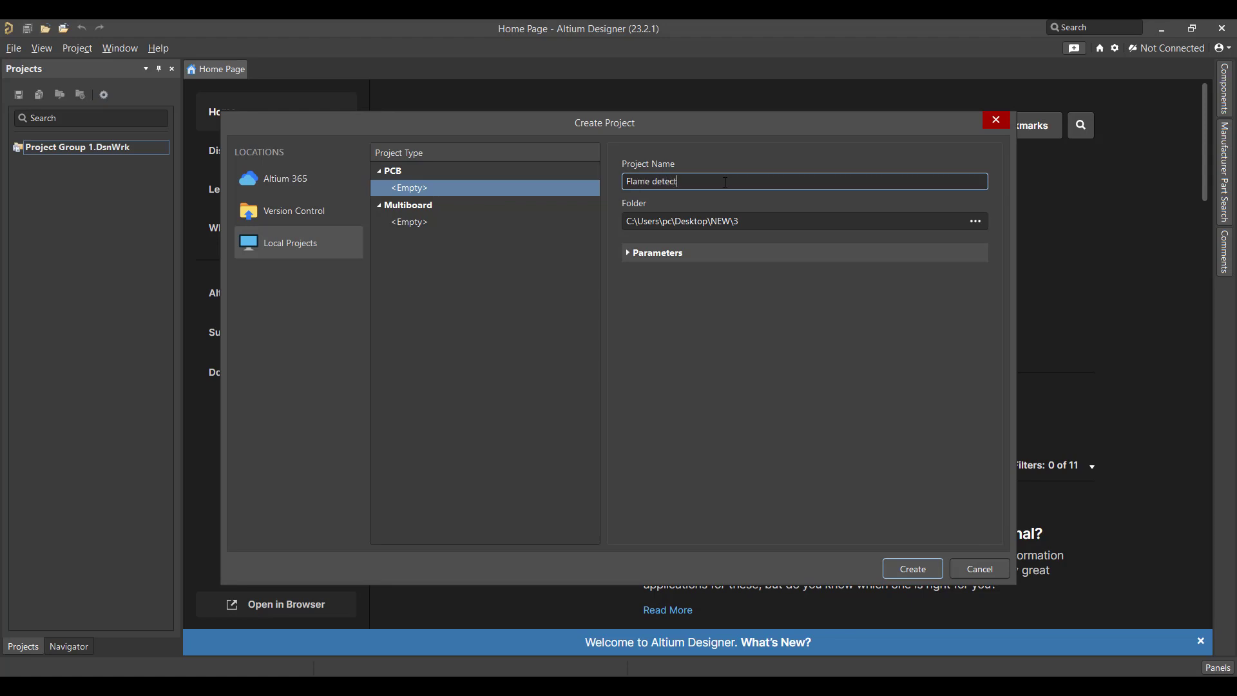
left_click(976, 222)
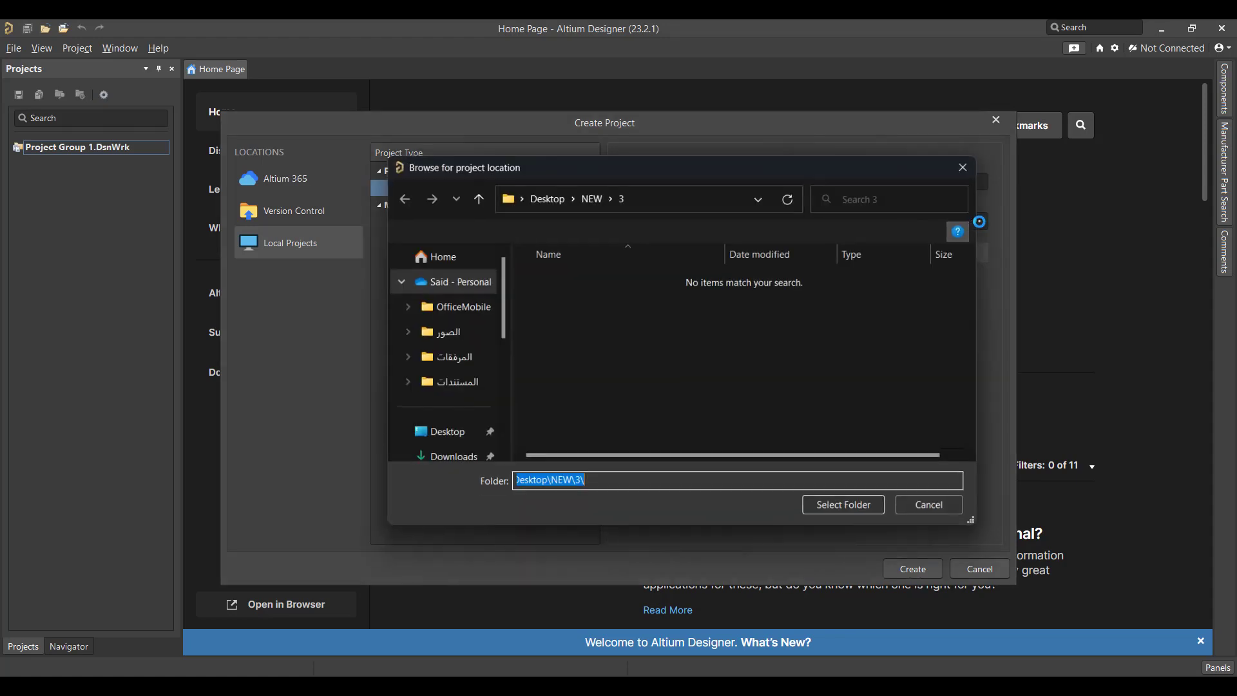
left_click(589, 194)
double_click(590, 328)
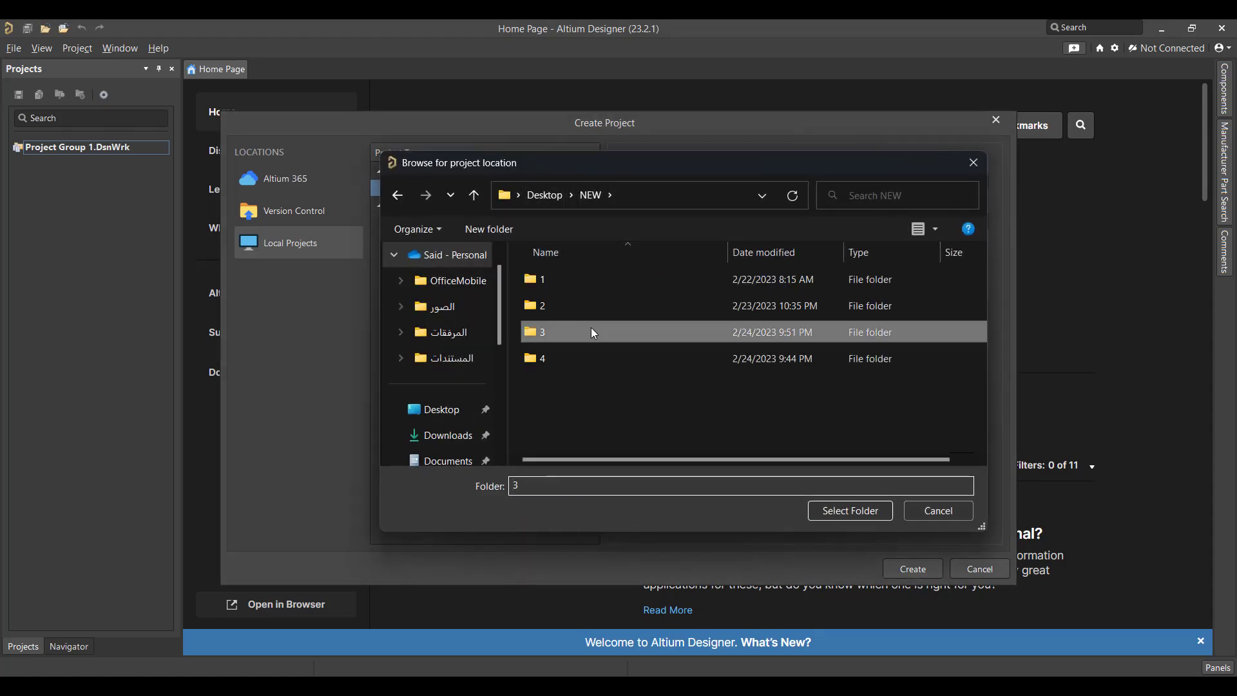
left_click(842, 511)
left_click(911, 569)
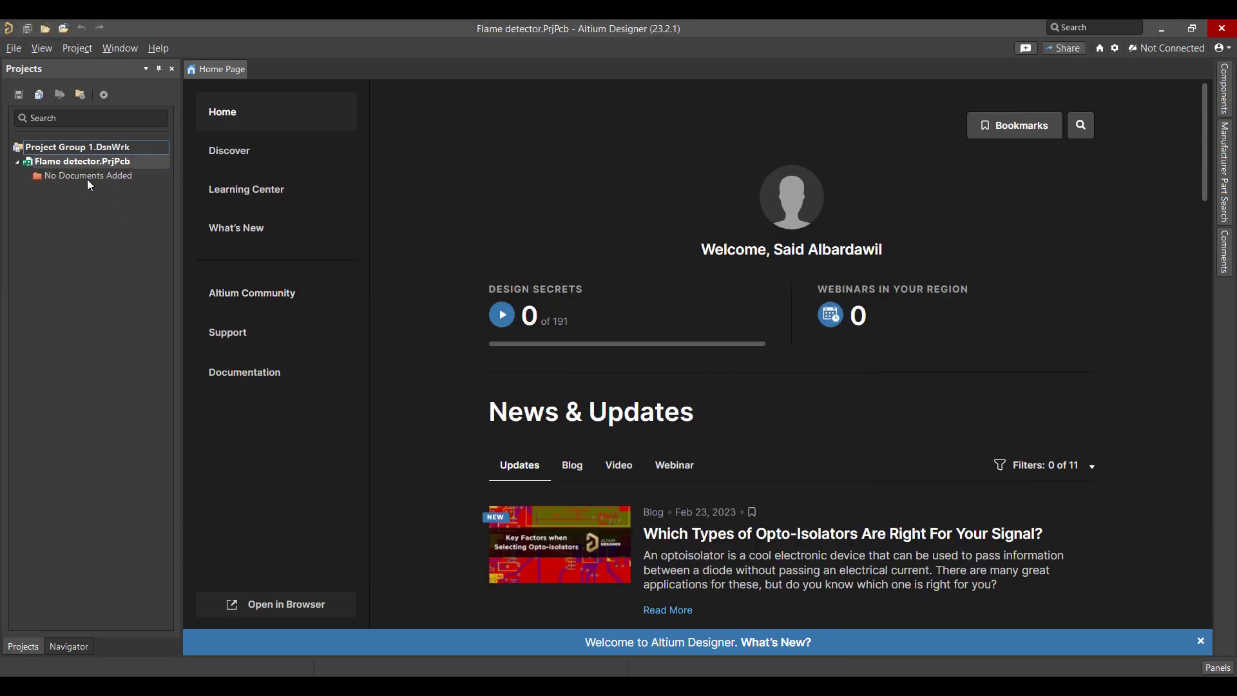
- Add a new schematic and a new PCB document to the Flame detector project
right_click(76, 162)
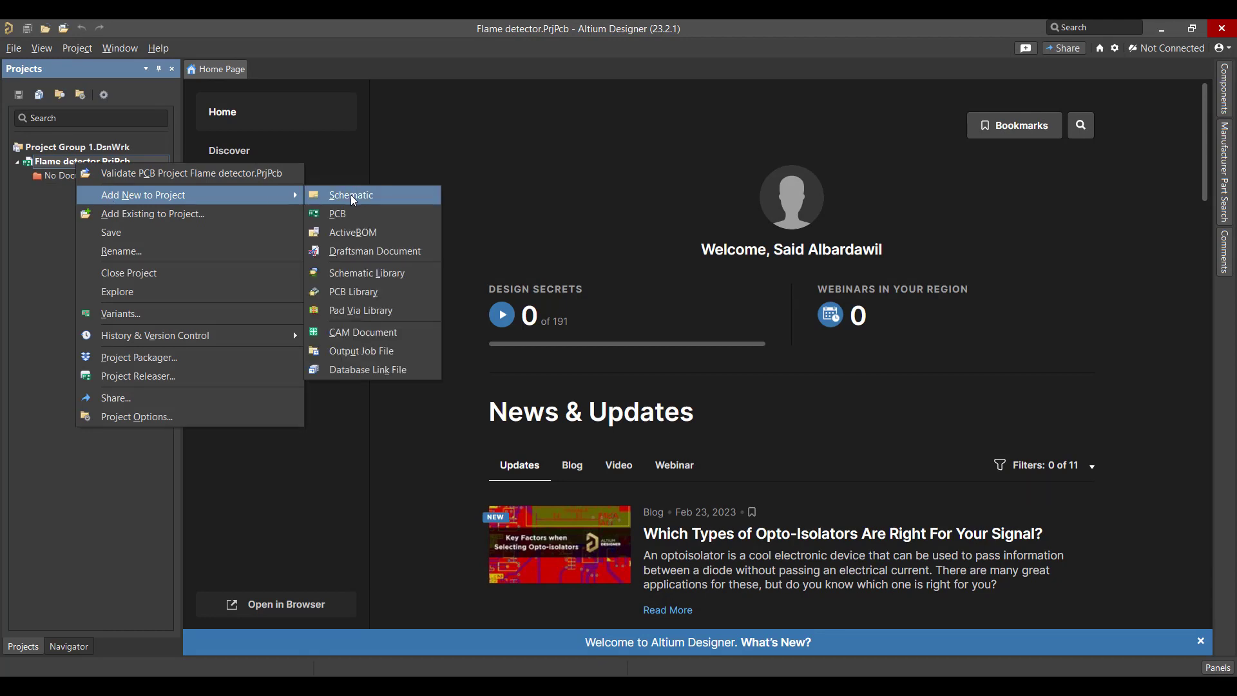
left_click(353, 203)
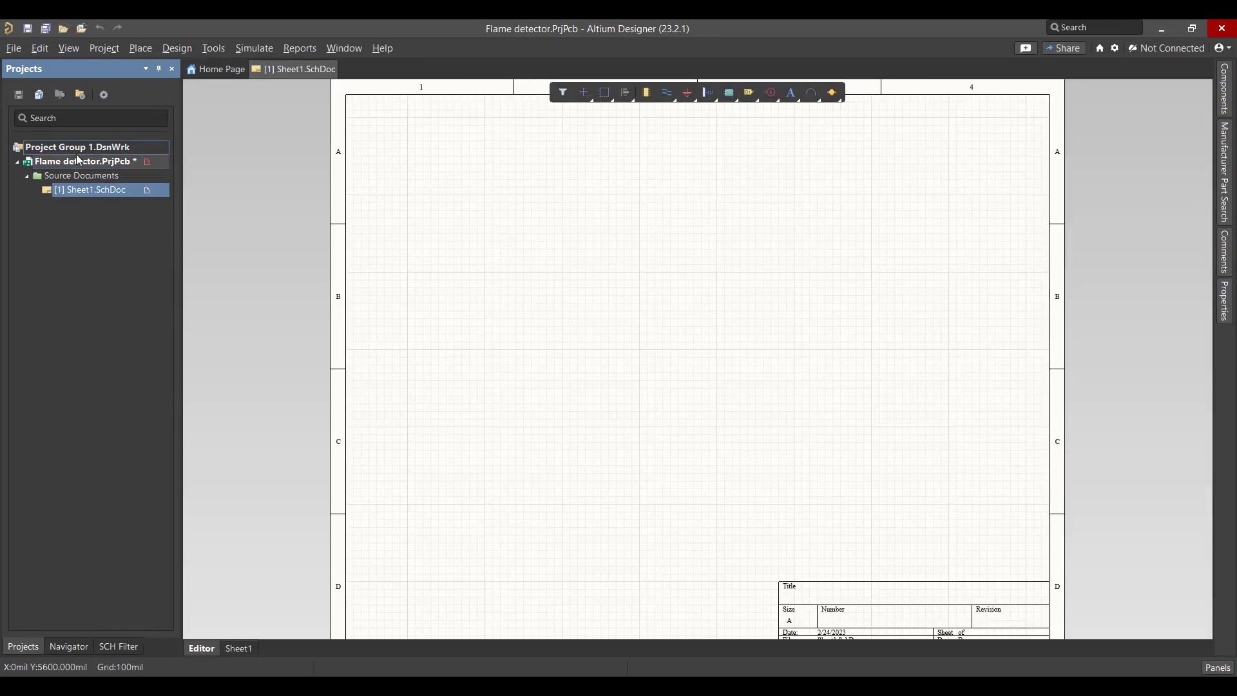
right_click(76, 154)
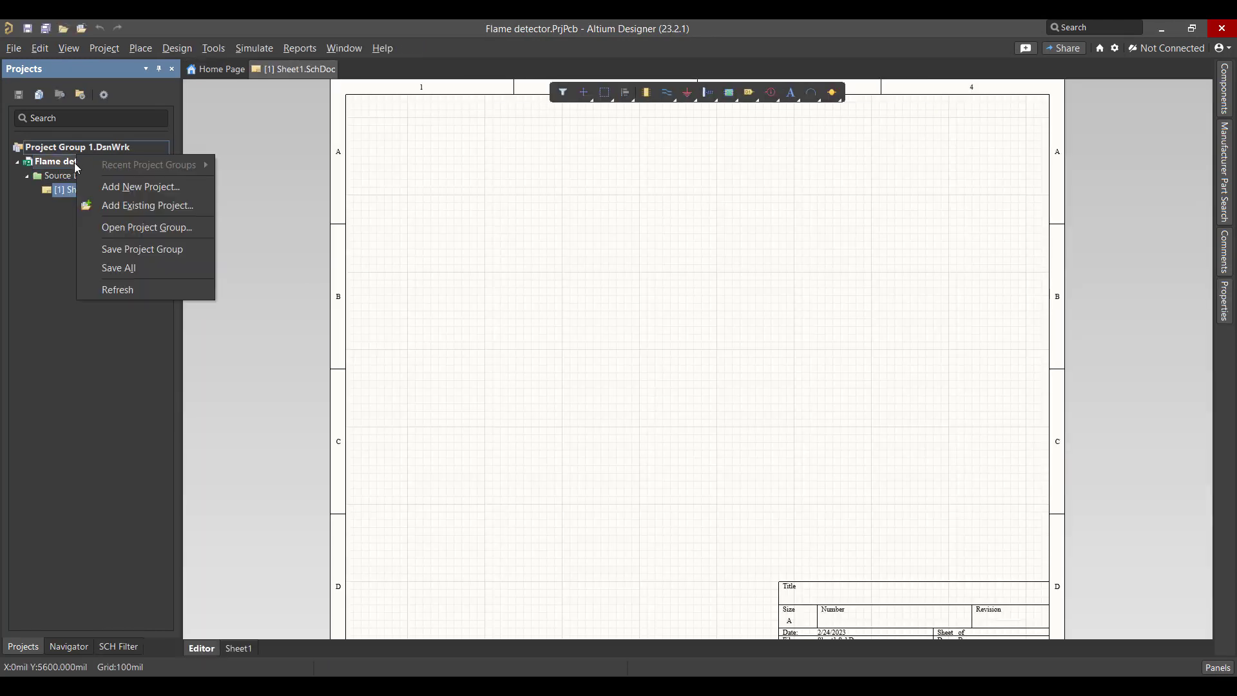
right_click(64, 164)
mouse_move(124, 194)
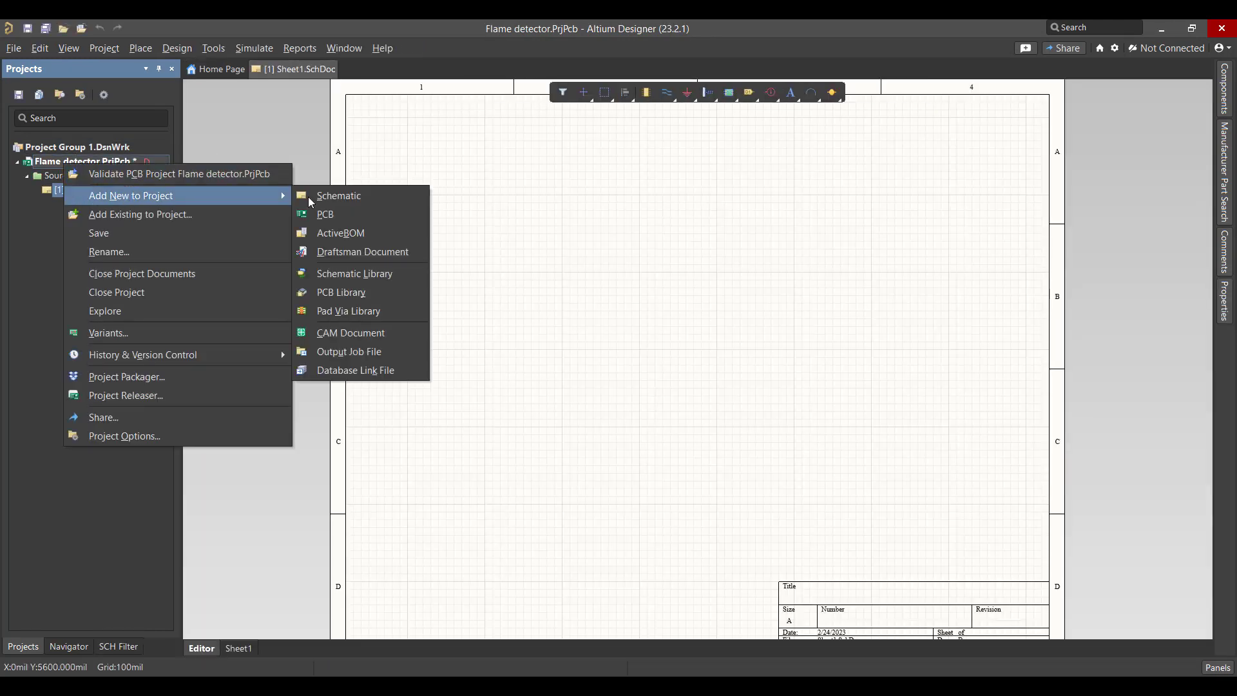
left_click(359, 214)
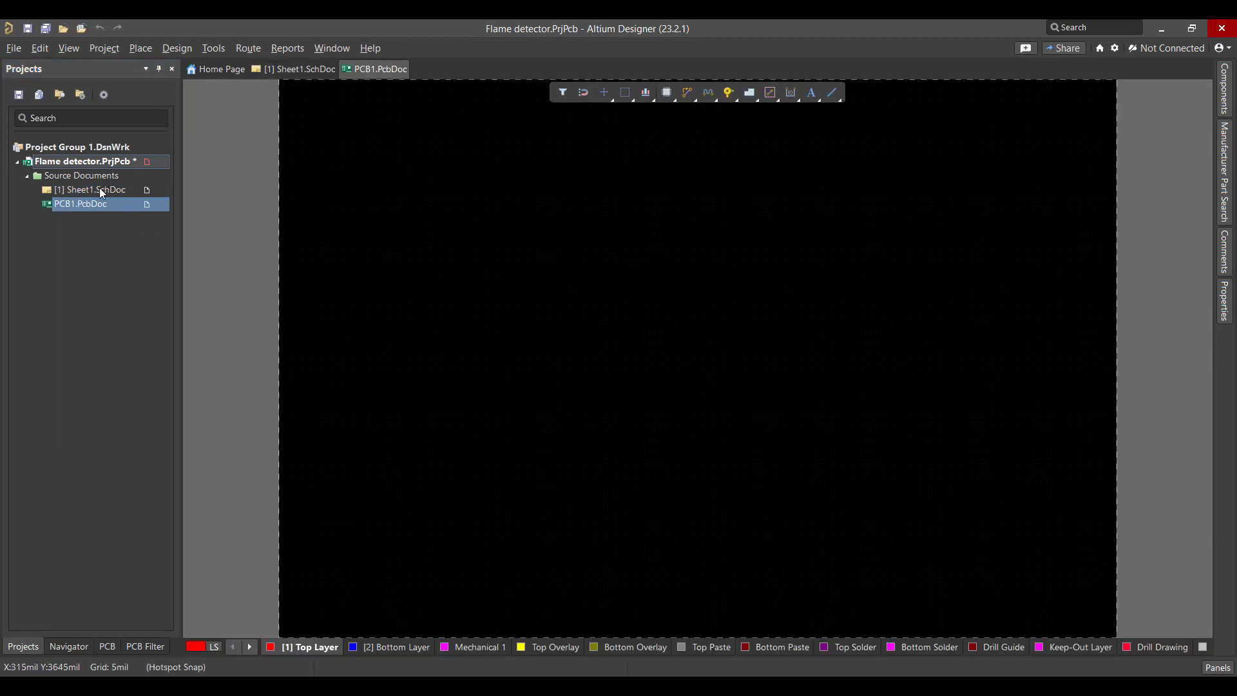
- Save Sheet1.SchDoc and PCB1.PcbDoc into the Flame detector project folder
right_click(99, 188)
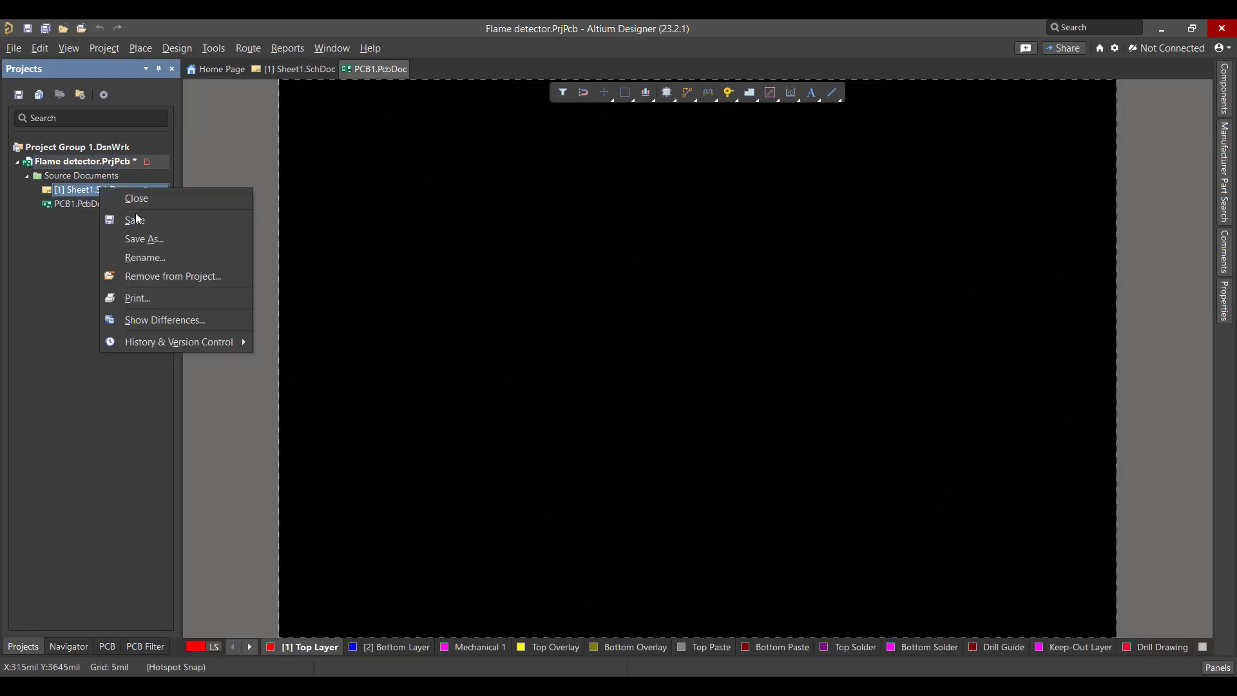
left_click(145, 220)
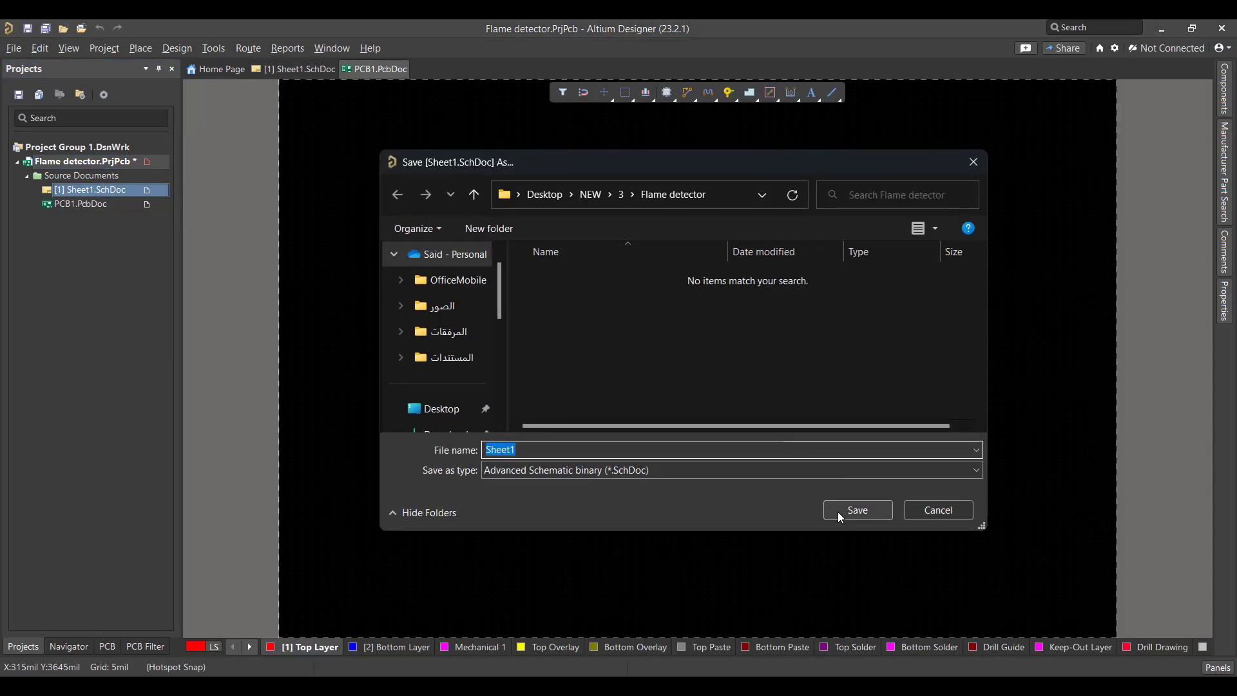
left_click(857, 510)
right_click(56, 203)
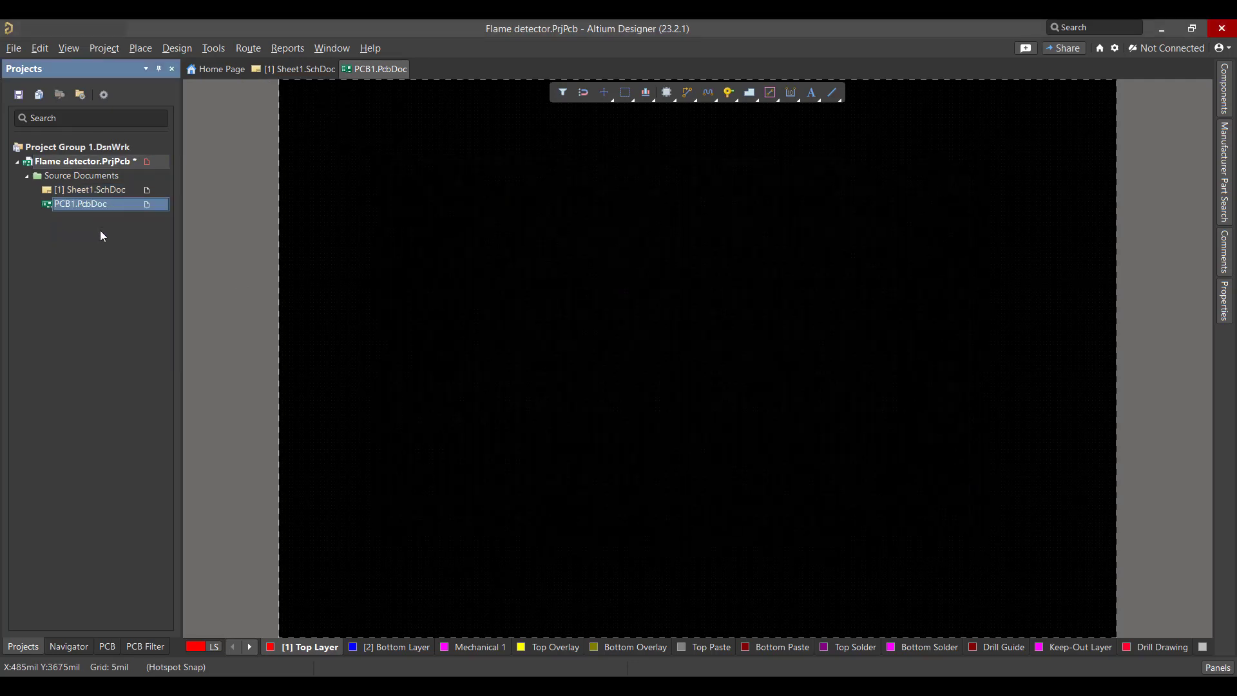
left_click(101, 233)
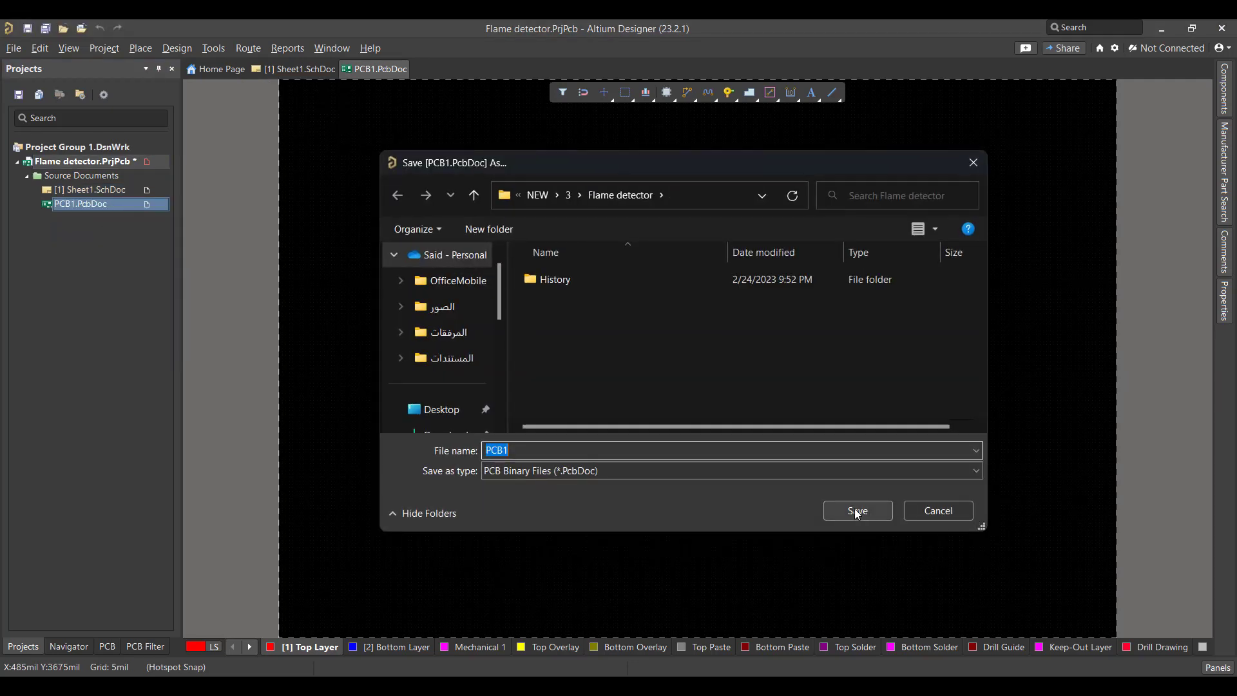
left_click(855, 511)
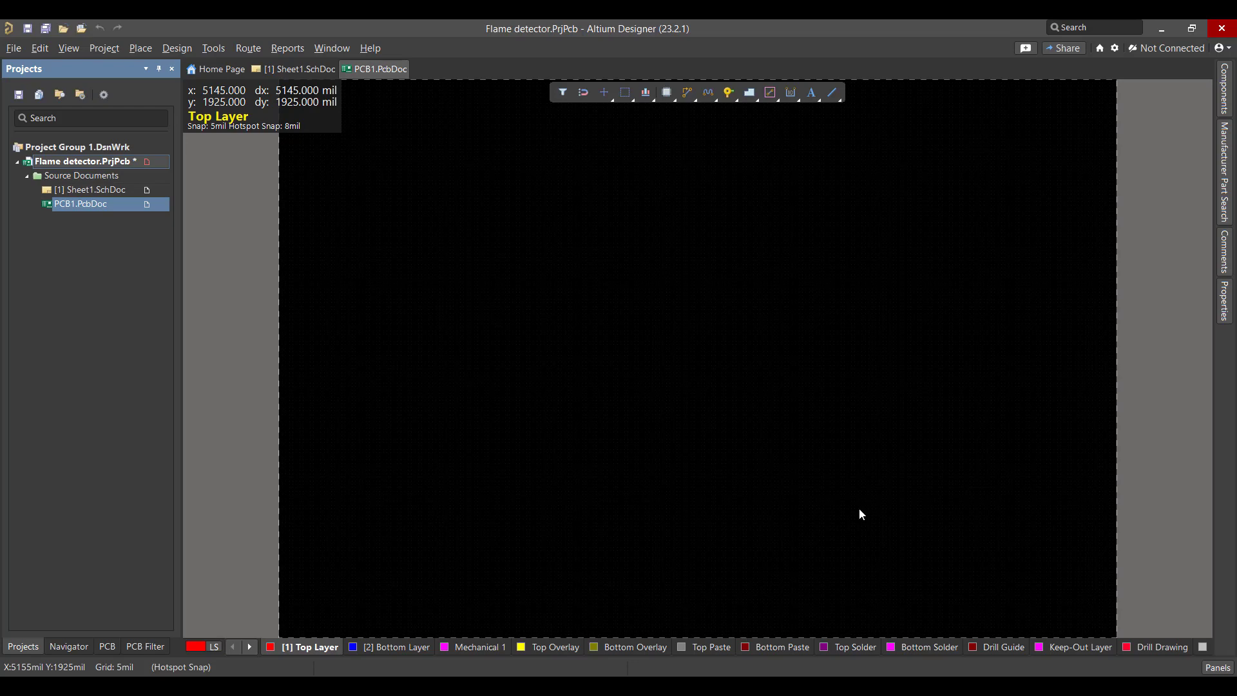
- Show Sheet1.SchDoc, then bring up the ESP32 flame-sensor wiring reference image
left_click(89, 190)
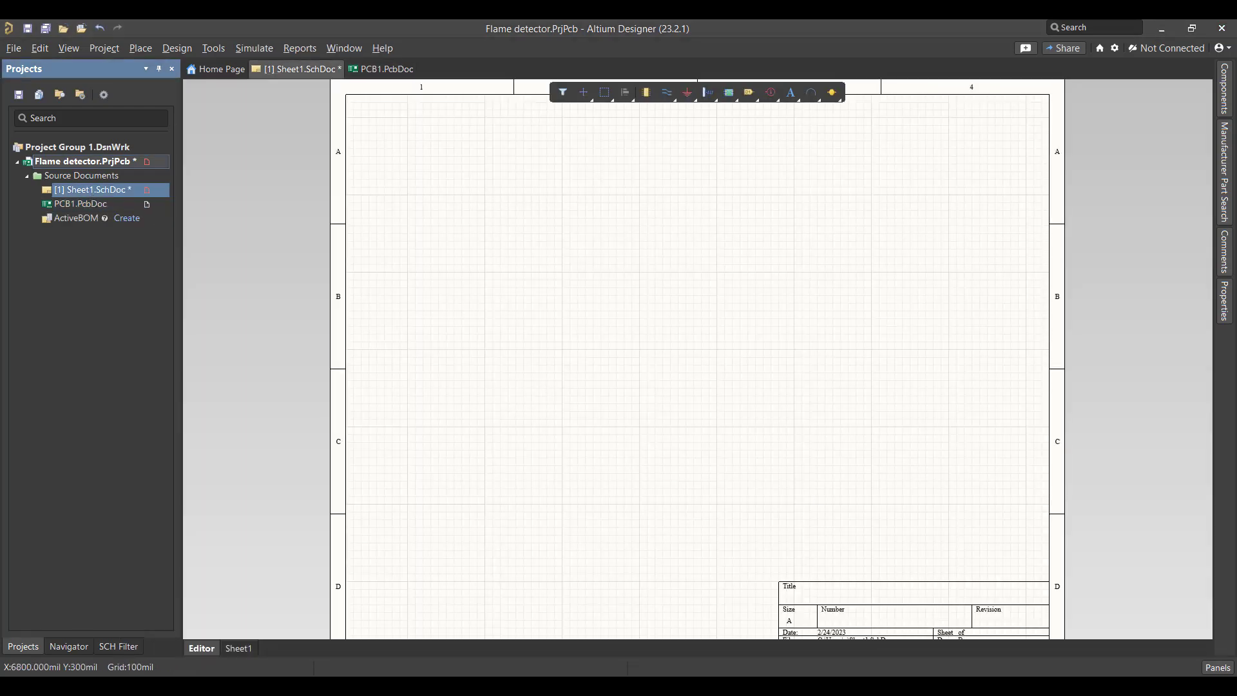
key("alt+Tab")
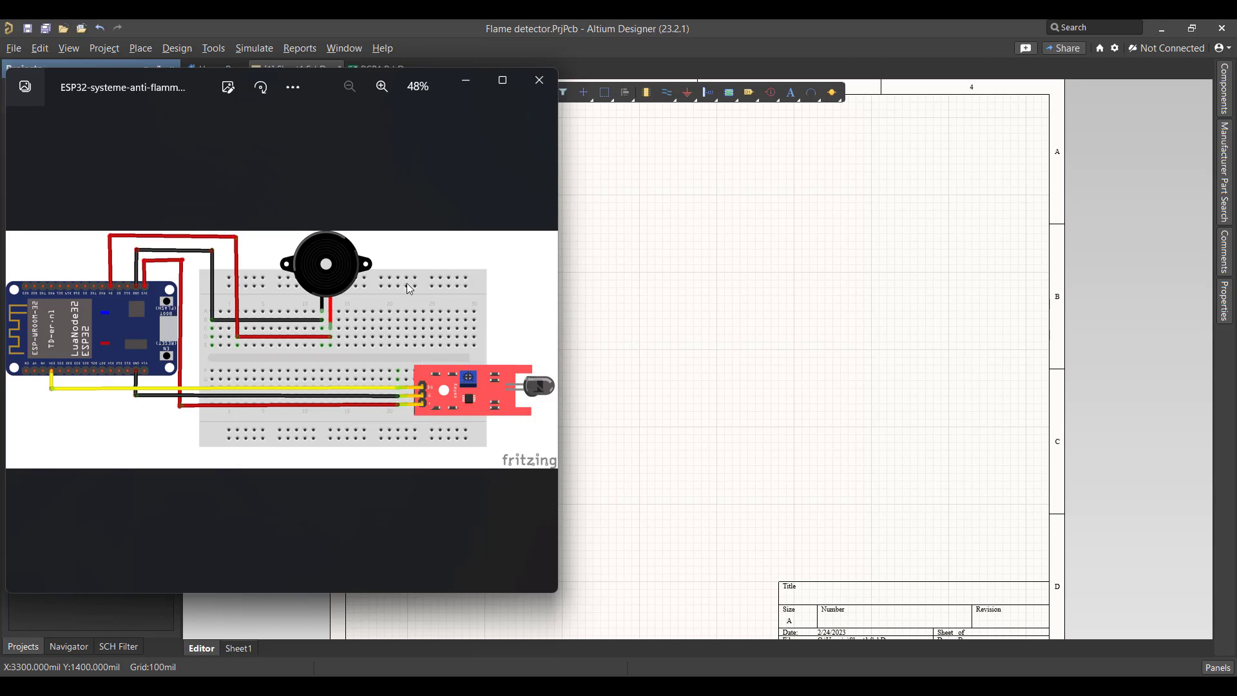
- Place an ESP32-WROOM-32D module on the schematic via Manufacturer Part Search
left_click(465, 80)
left_click(1232, 172)
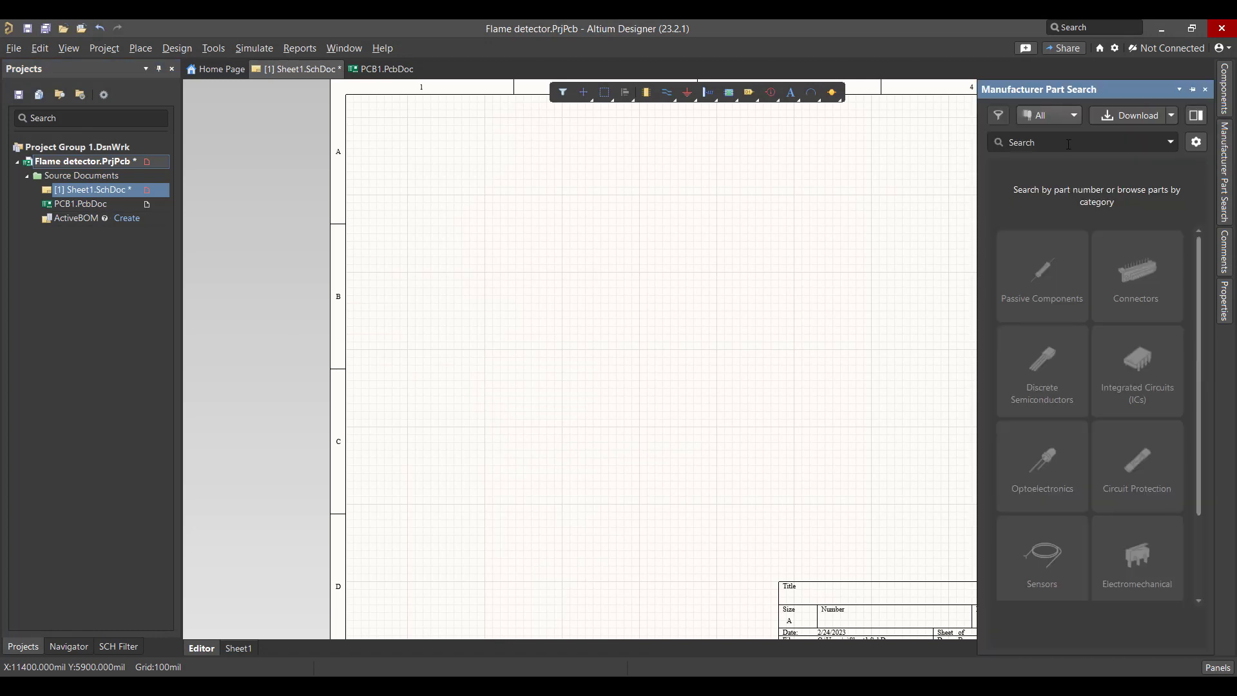
type("ES")
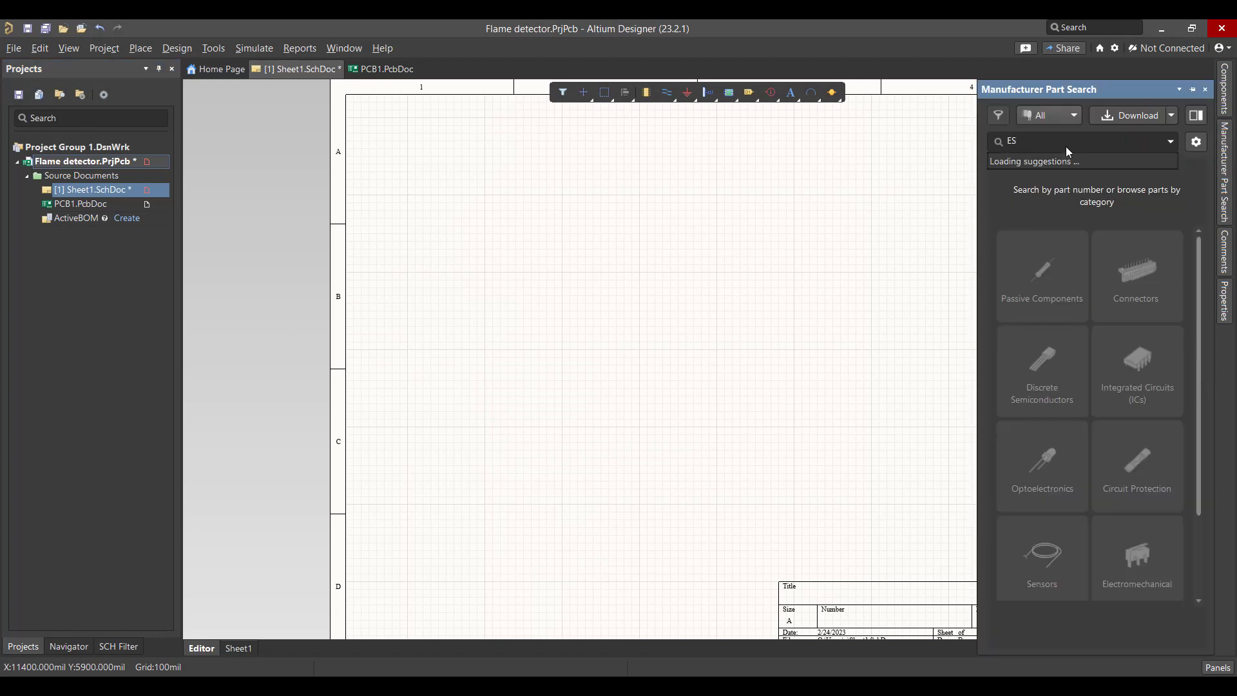
type("P32")
key("Return")
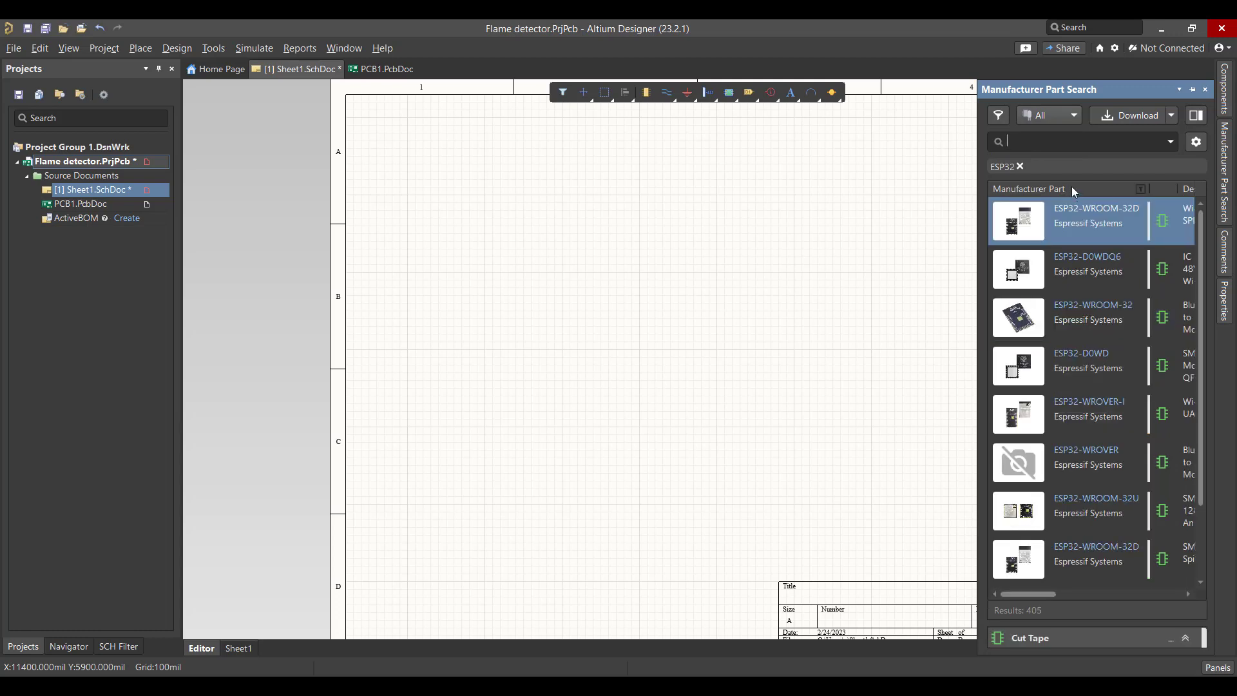
right_click(1068, 218)
left_click(928, 267)
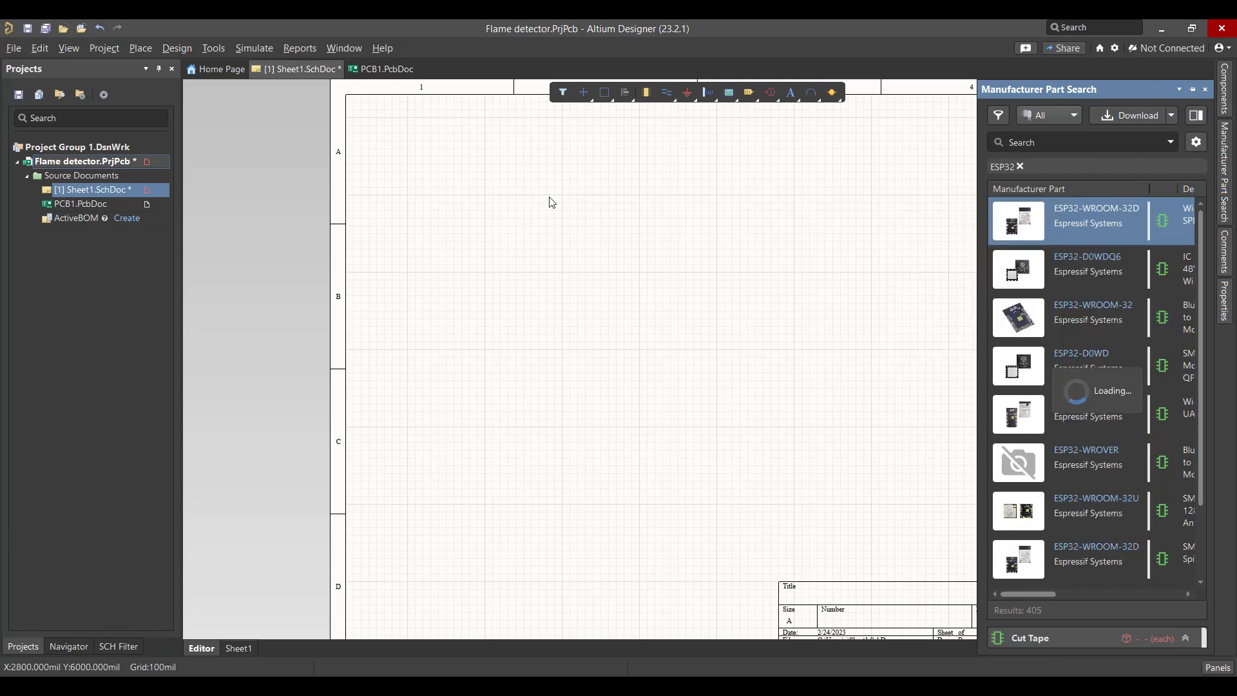
left_click(507, 179)
key("Escape")
- Place the PKM13EPYH4000-A0 buzzer to the right of the ESP32
mouse_move(1232, 191)
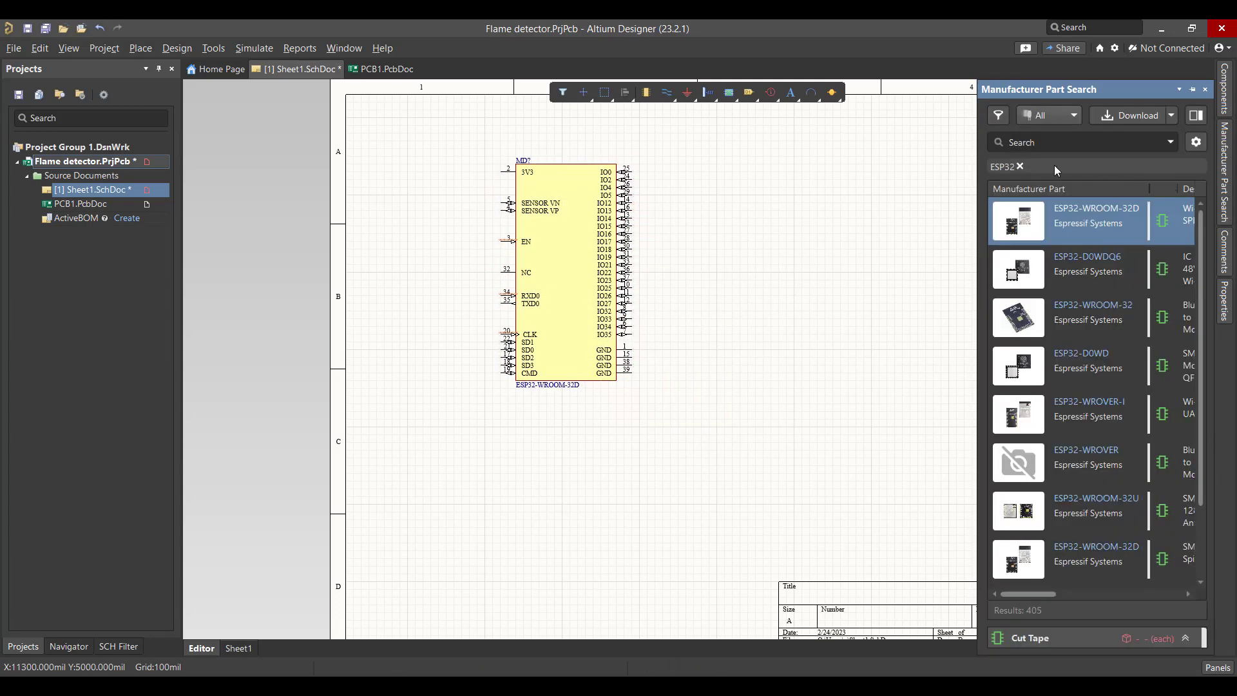
left_click(1020, 166)
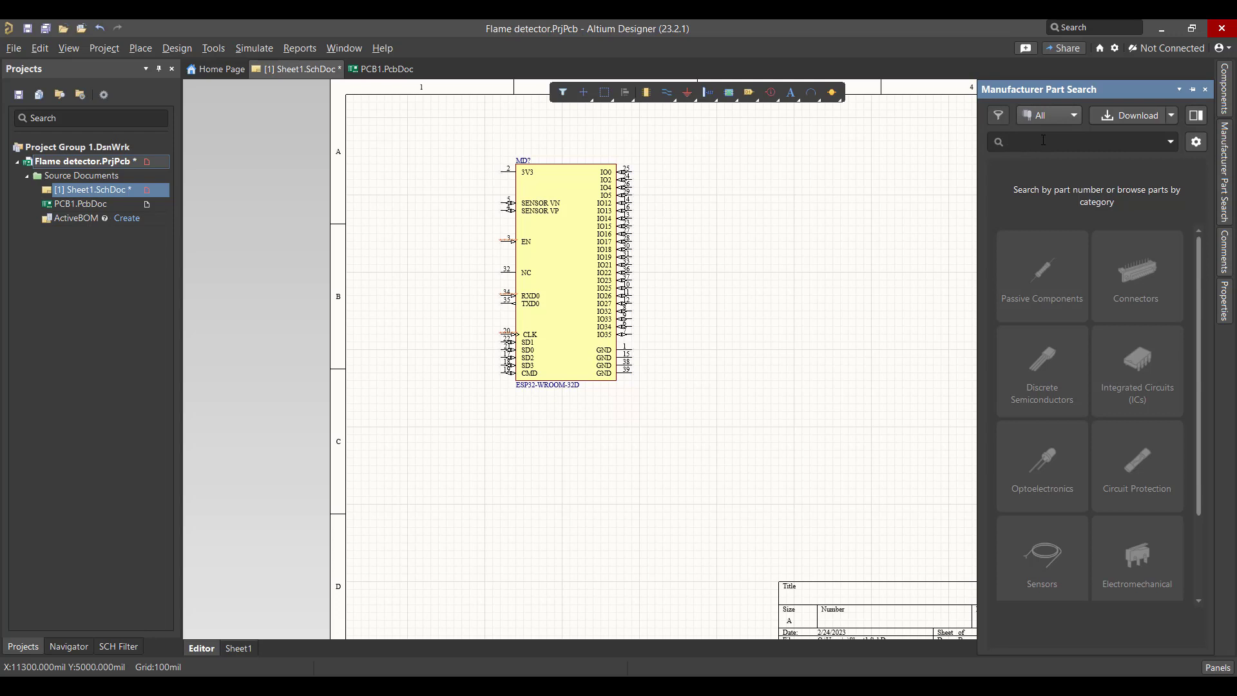
type("Buzzer")
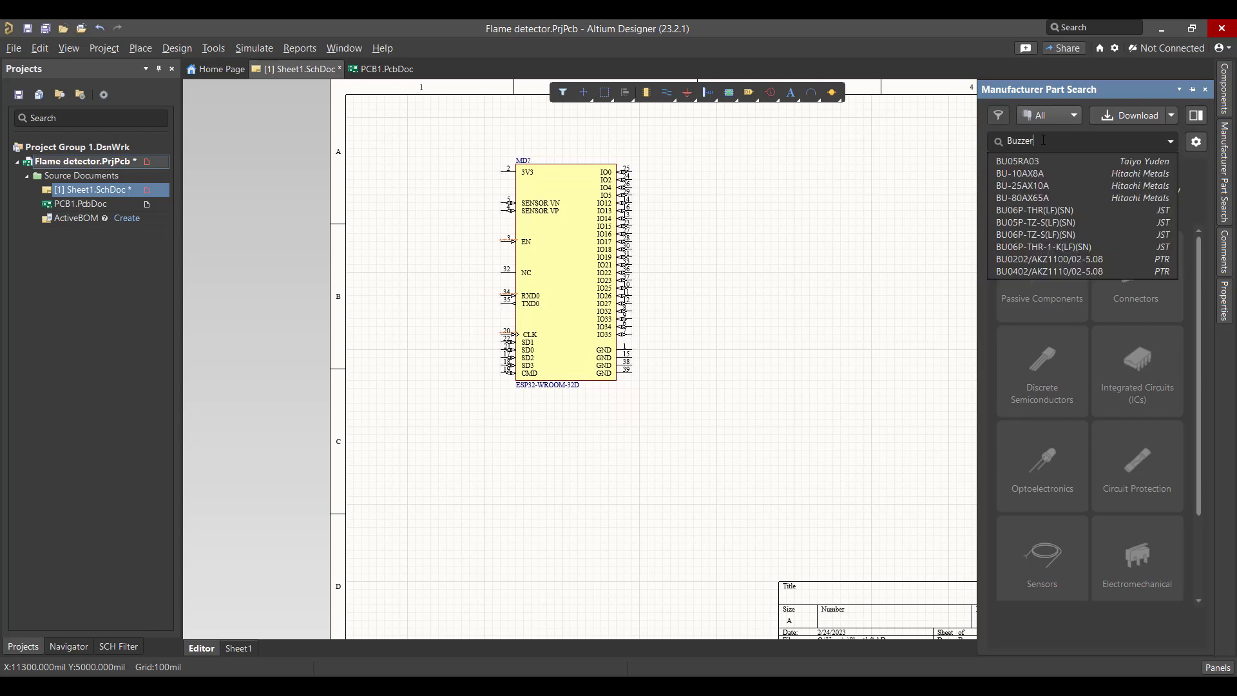
key("Return")
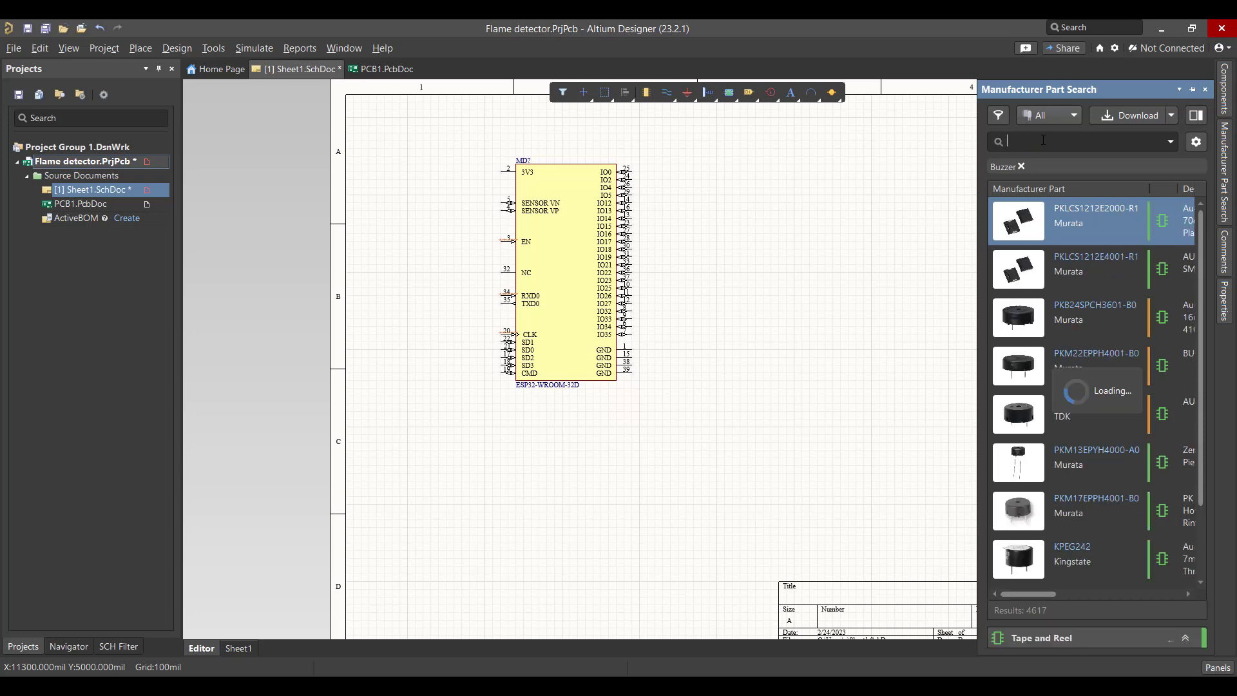
right_click(1062, 460)
left_click(914, 499)
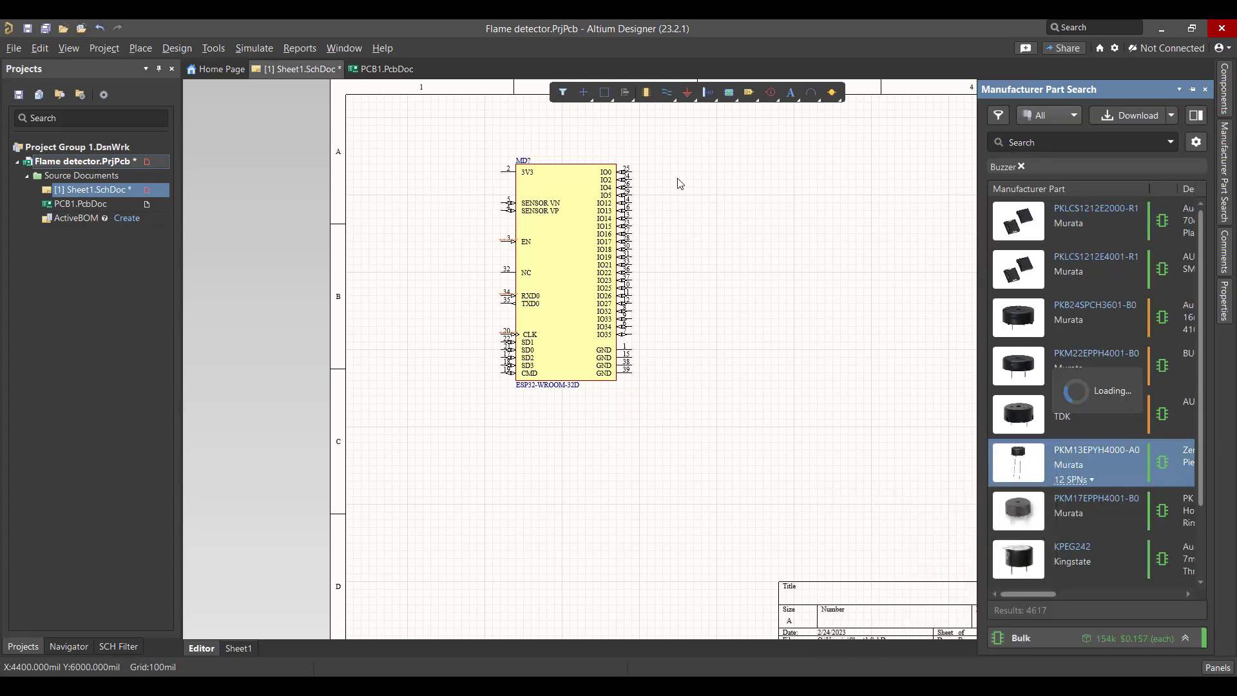
left_click(725, 178)
key("Escape")
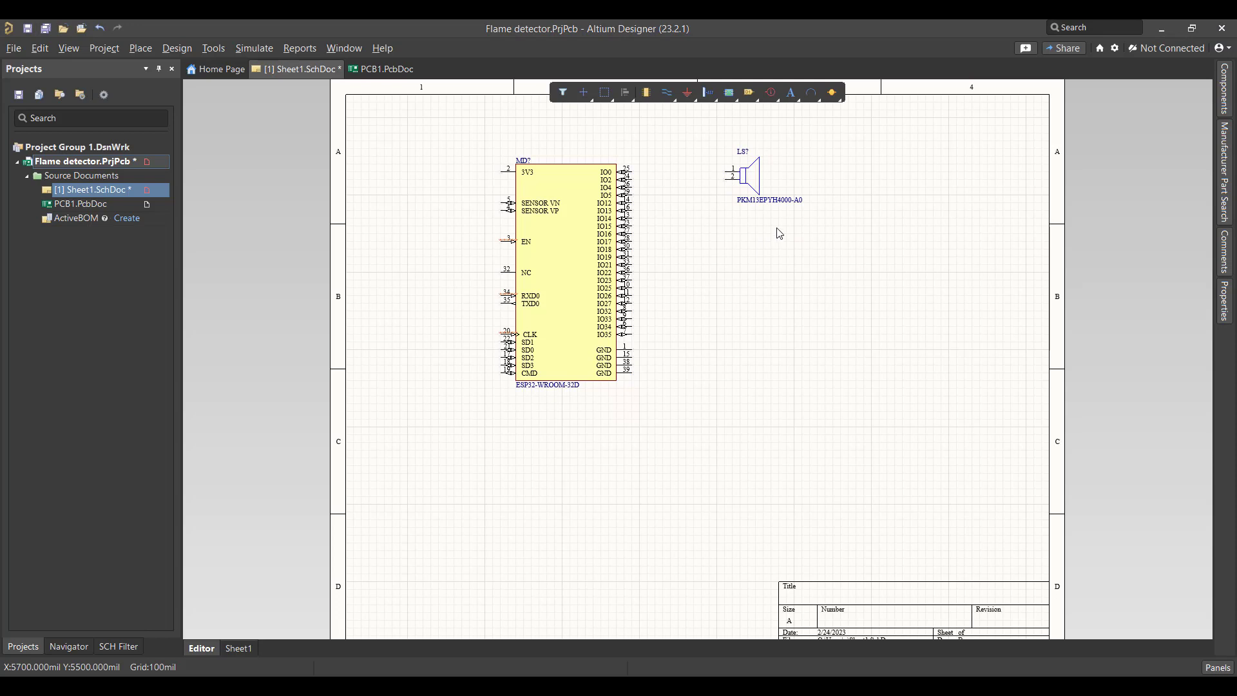
left_click(1224, 174)
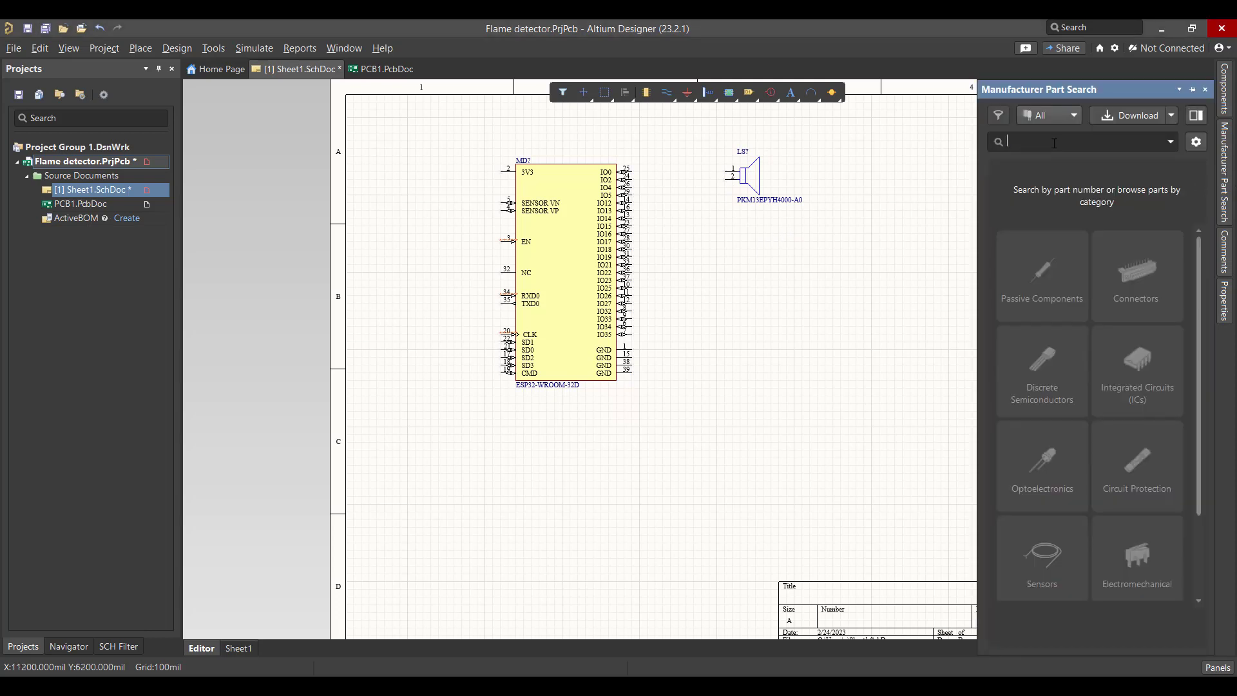
type("USB")
key("Return")
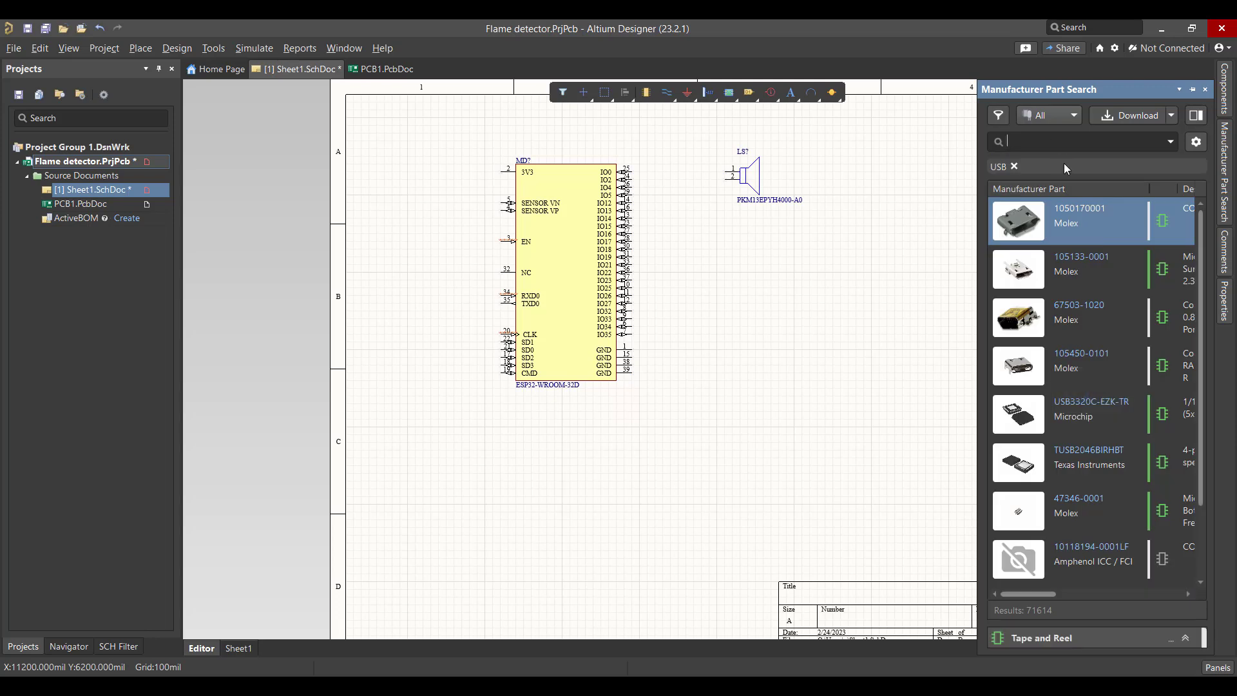
right_click(1056, 215)
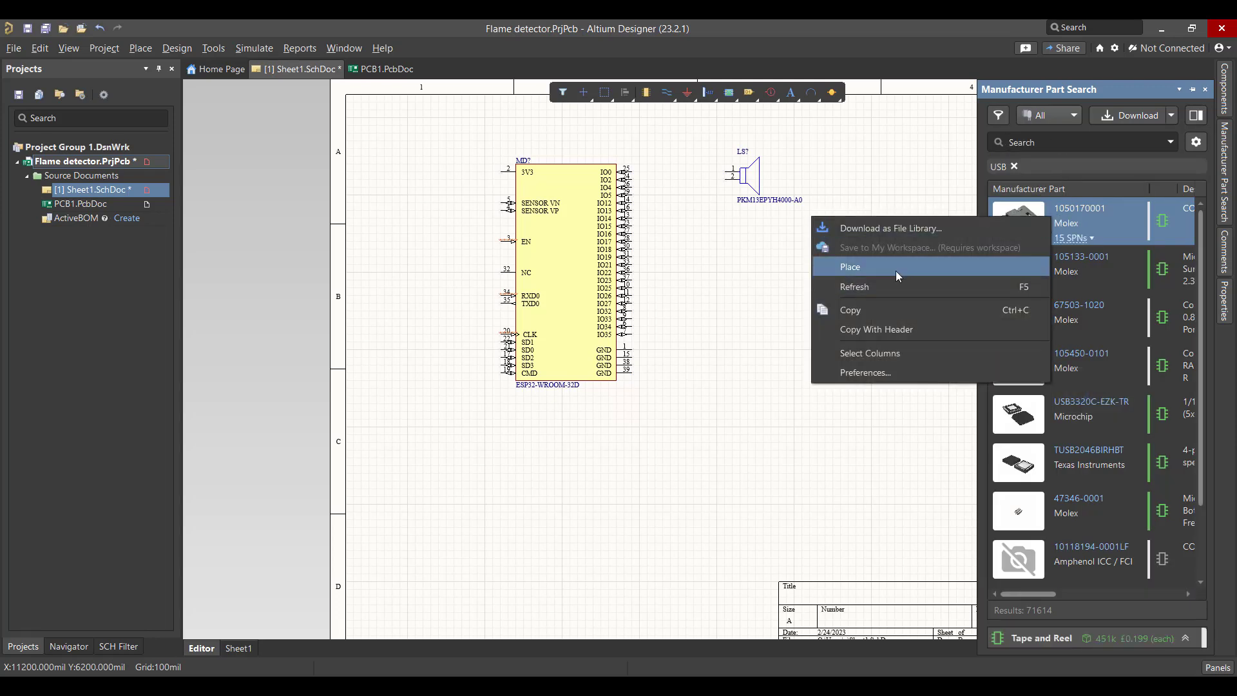
left_click(863, 278)
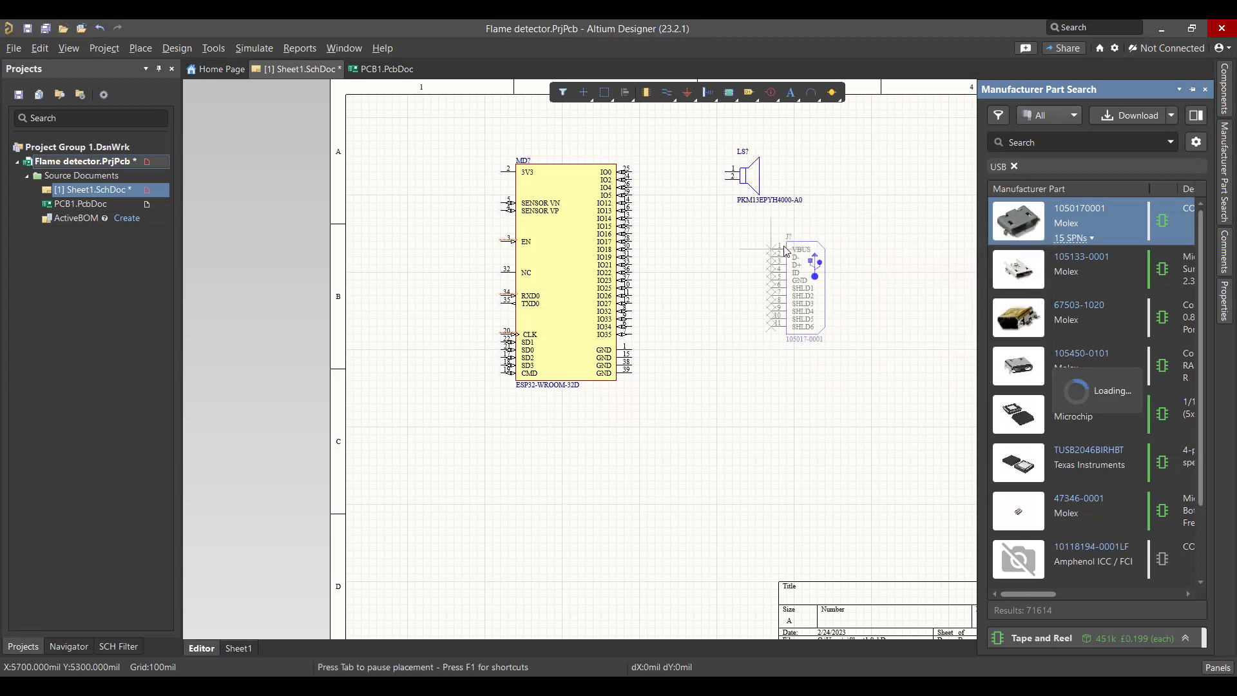
left_click(721, 243)
left_click(888, 279)
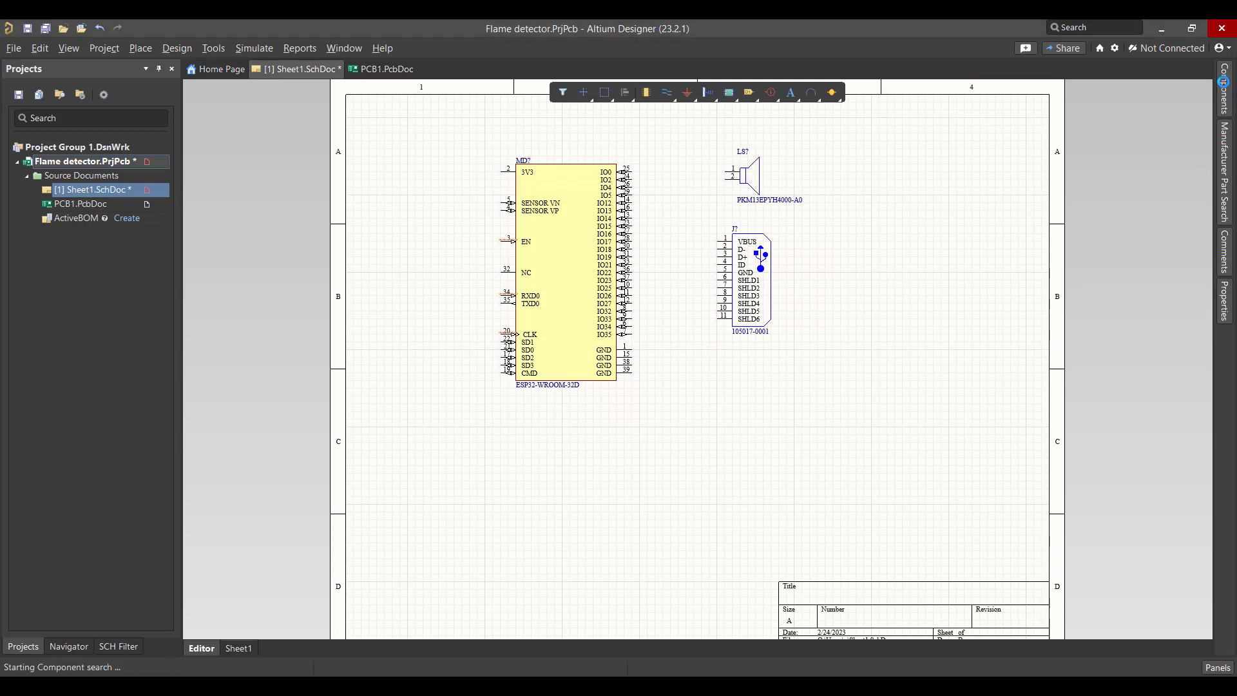
- Place a Header 3 connector from the Components panel below the USB connector
left_click(1224, 85)
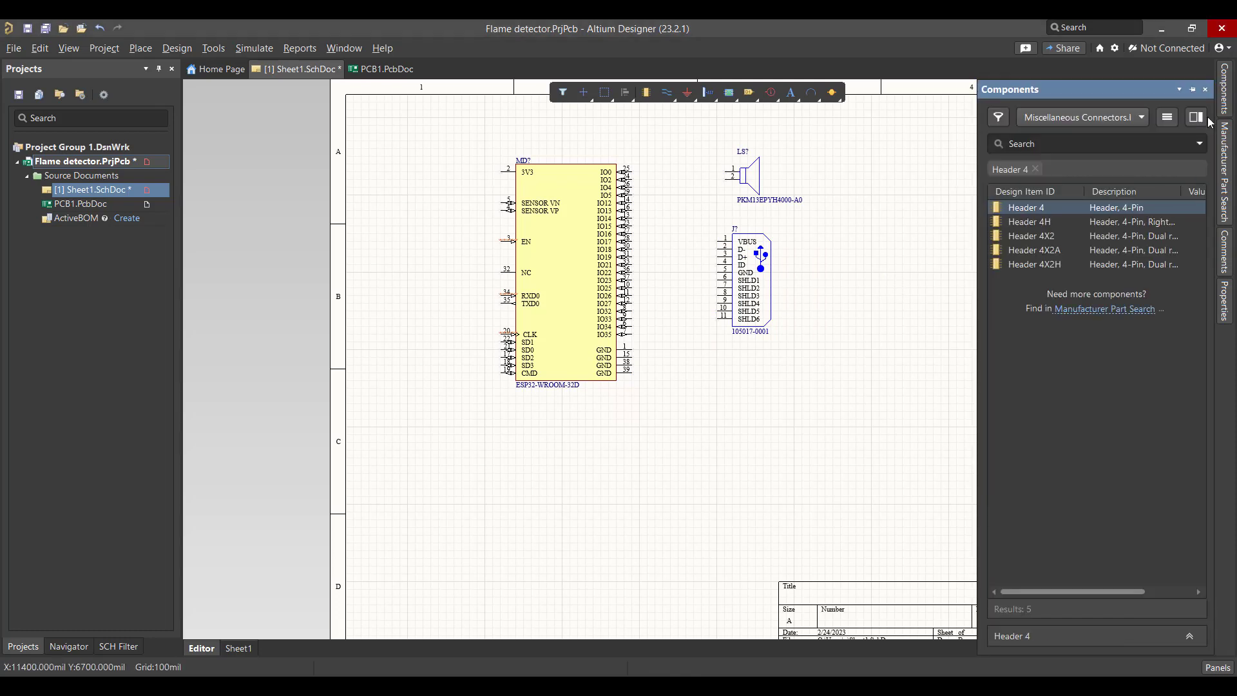
left_click(1086, 143)
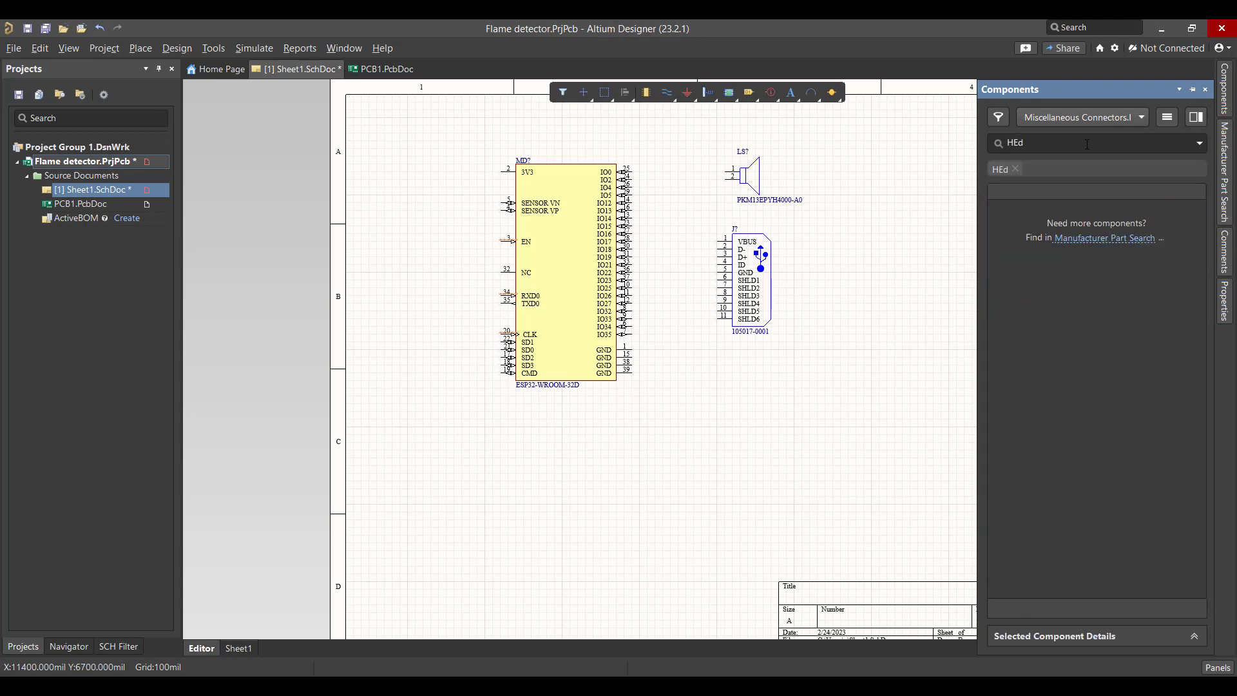
key("BackSpace")
key("BackSpace")
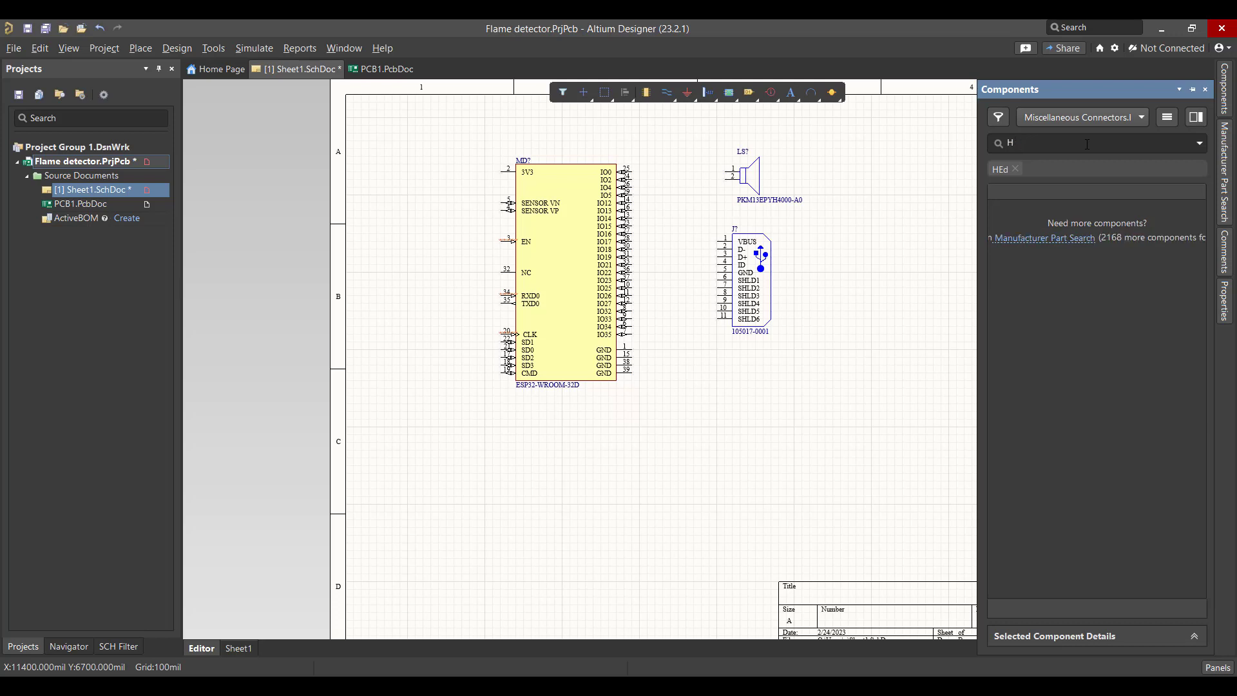
type("eade")
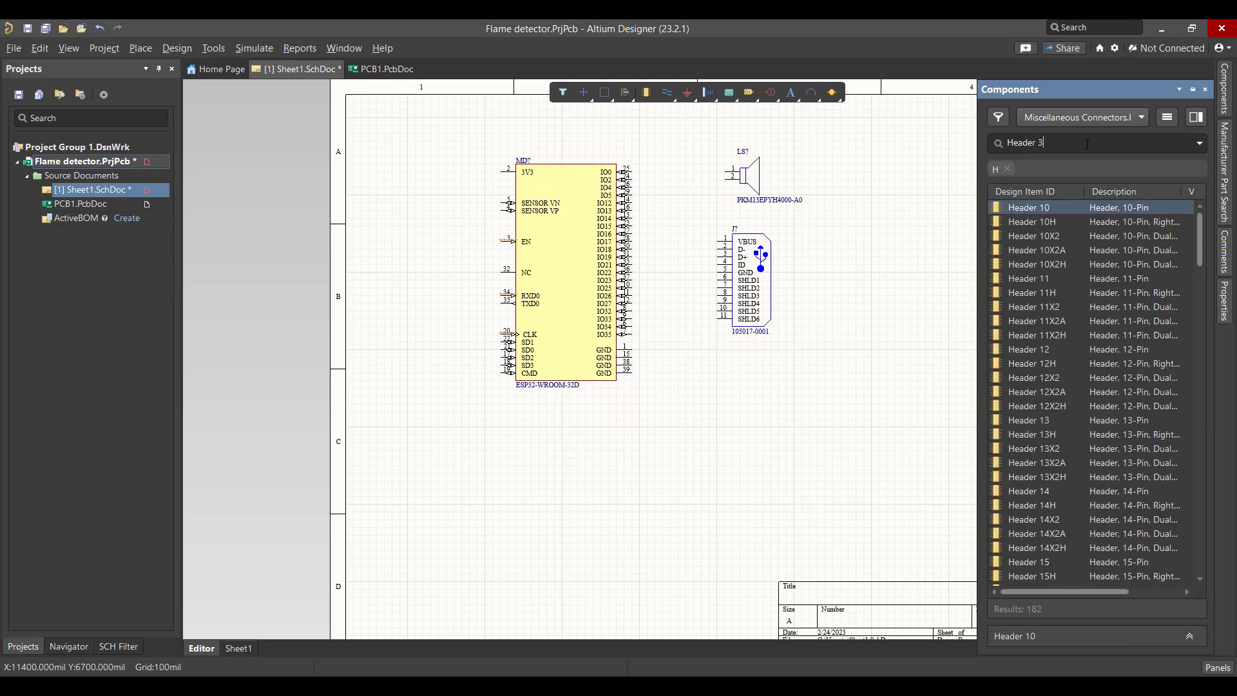
type("r 3")
key("Return")
double_click(1075, 207)
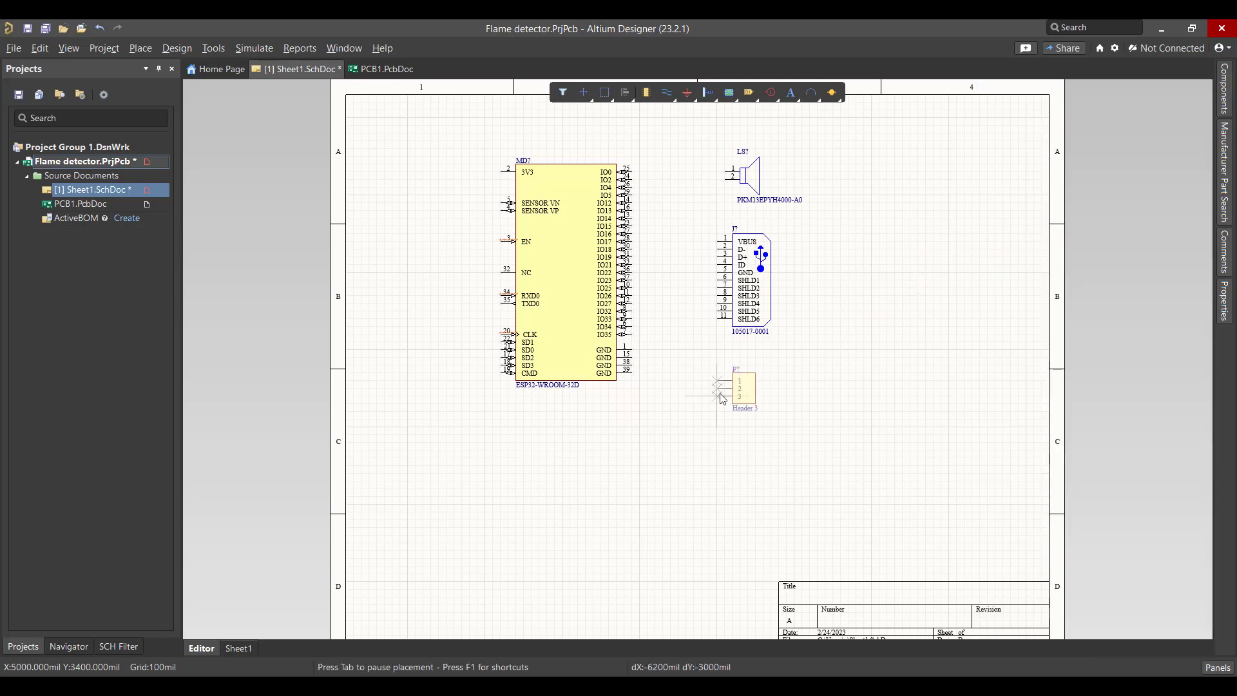
left_click(736, 397)
right_click(778, 391)
left_click(836, 345)
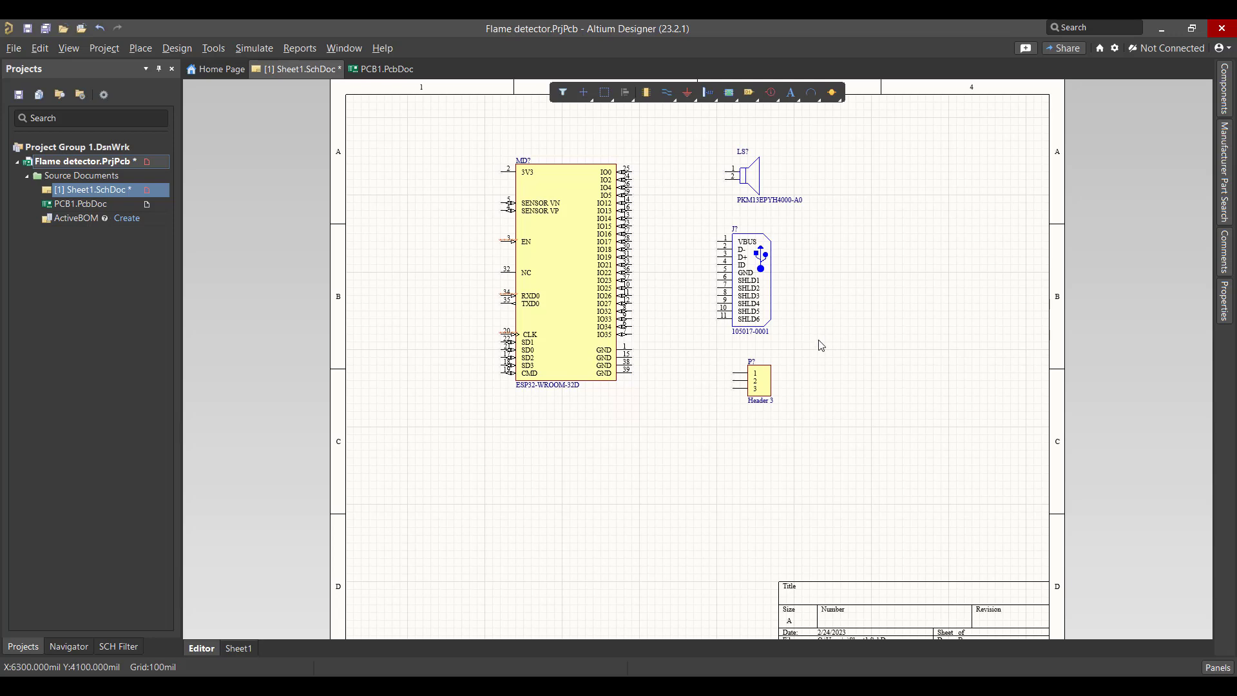
- Attach GND ports to Header 3, the buzzer, the USB connector and the ESP32
left_click(687, 92)
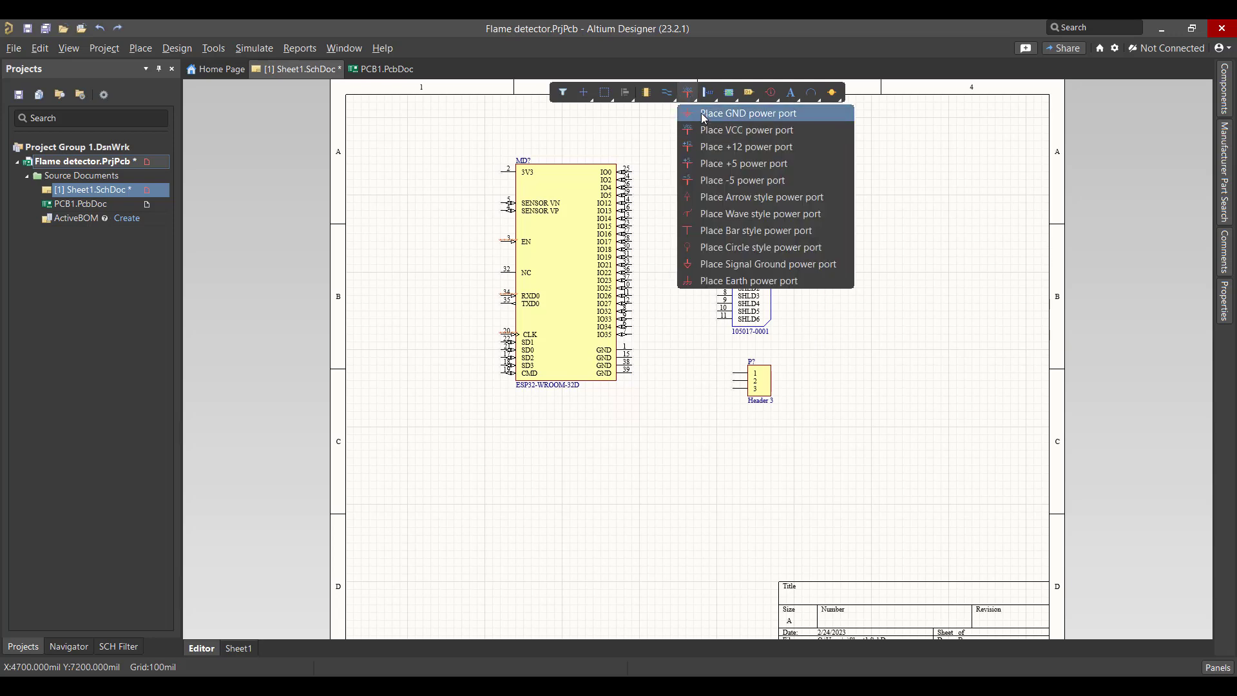
left_click(748, 114)
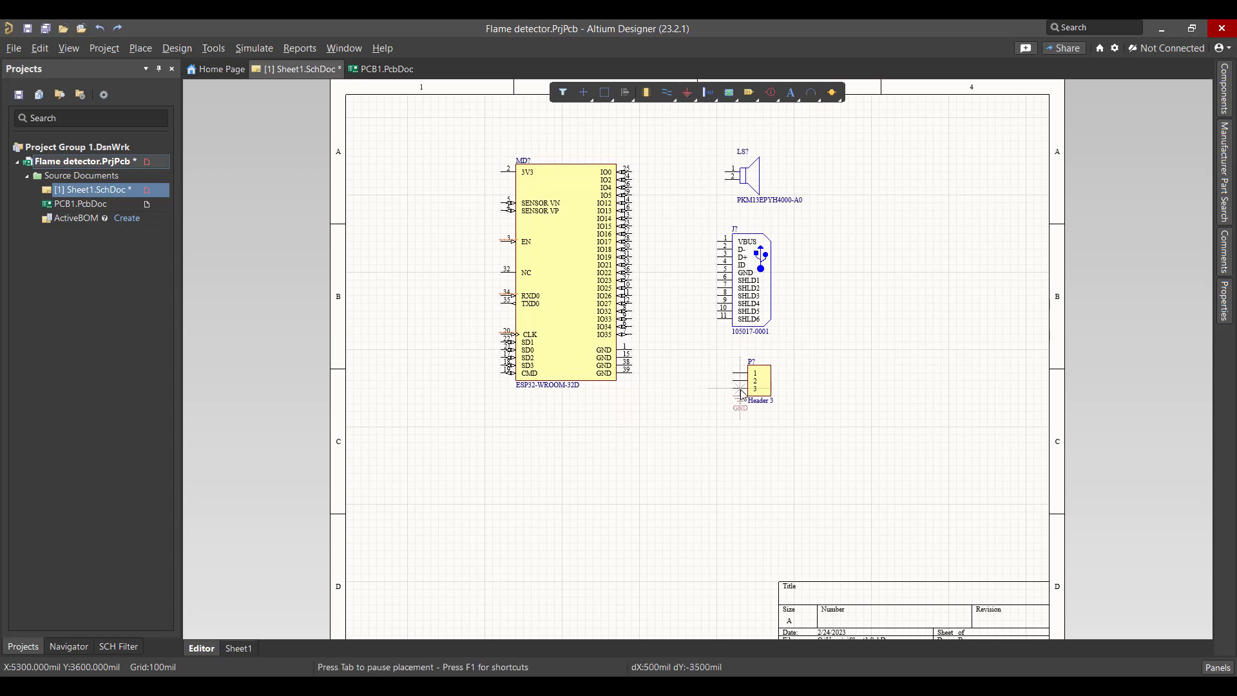
left_click(702, 383)
left_click(725, 178)
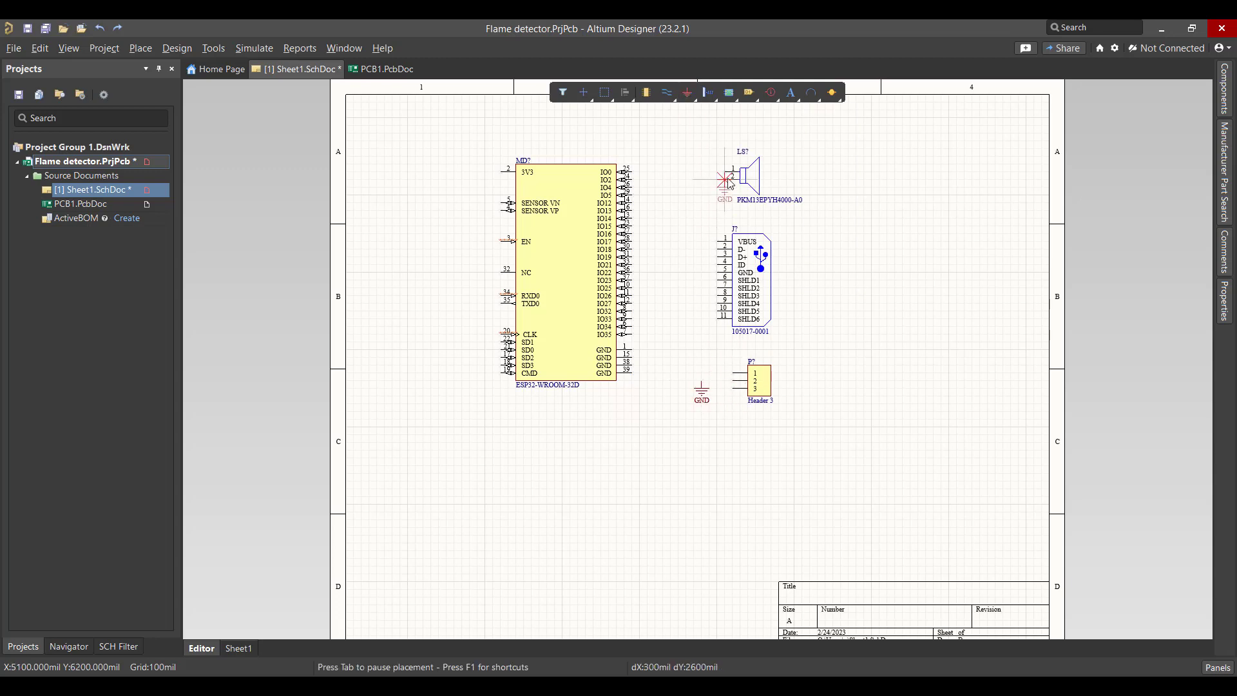
left_click(718, 277)
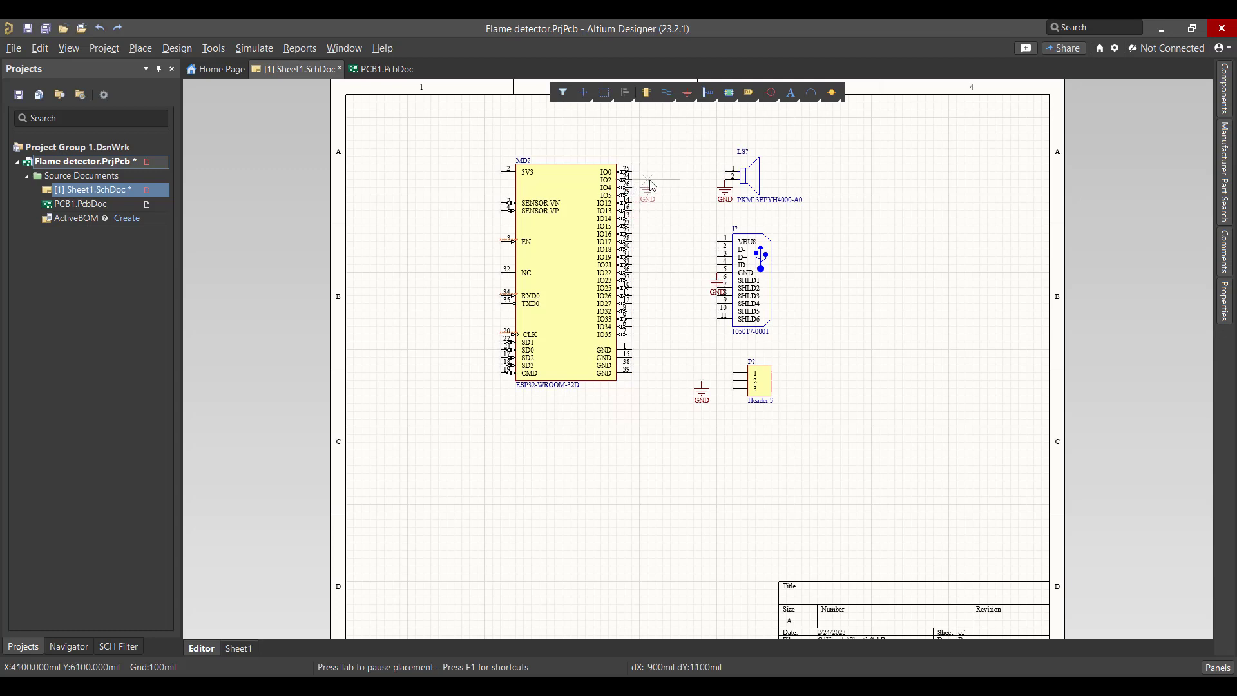
left_click(631, 377)
key("Escape")
- Attach VCC ports to ESP32 3V3, USB VBUS and Header 3 pin 1
left_click(688, 92)
left_click(707, 134)
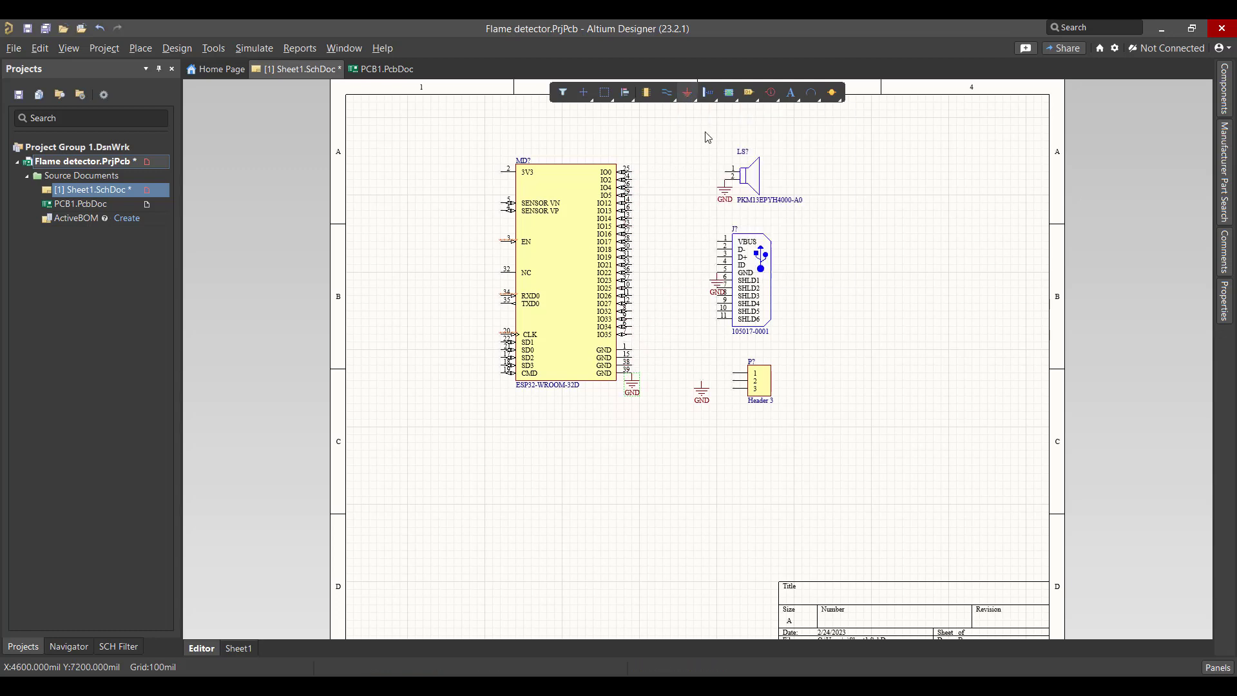
left_click(500, 173)
left_click(717, 241)
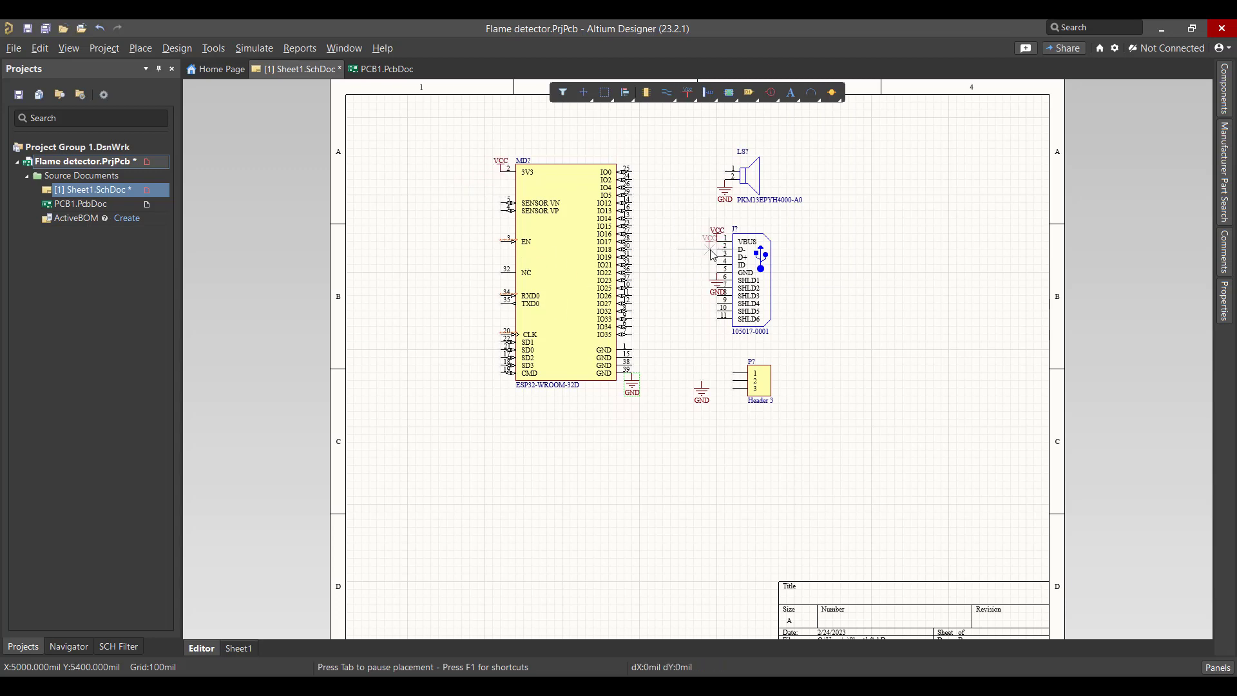
left_click(733, 389)
right_click(729, 391)
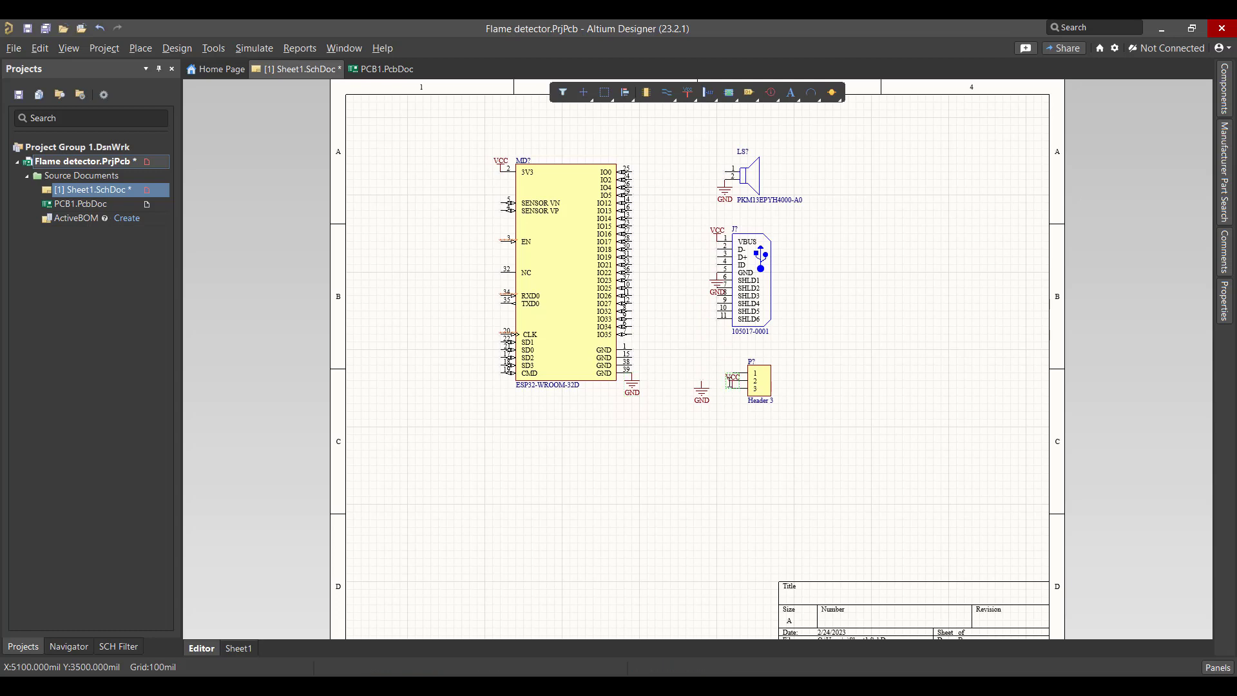
mouse_move(733, 380)
left_mouse_down()
mouse_move(687, 381)
mouse_move(732, 387)
left_mouse_up()
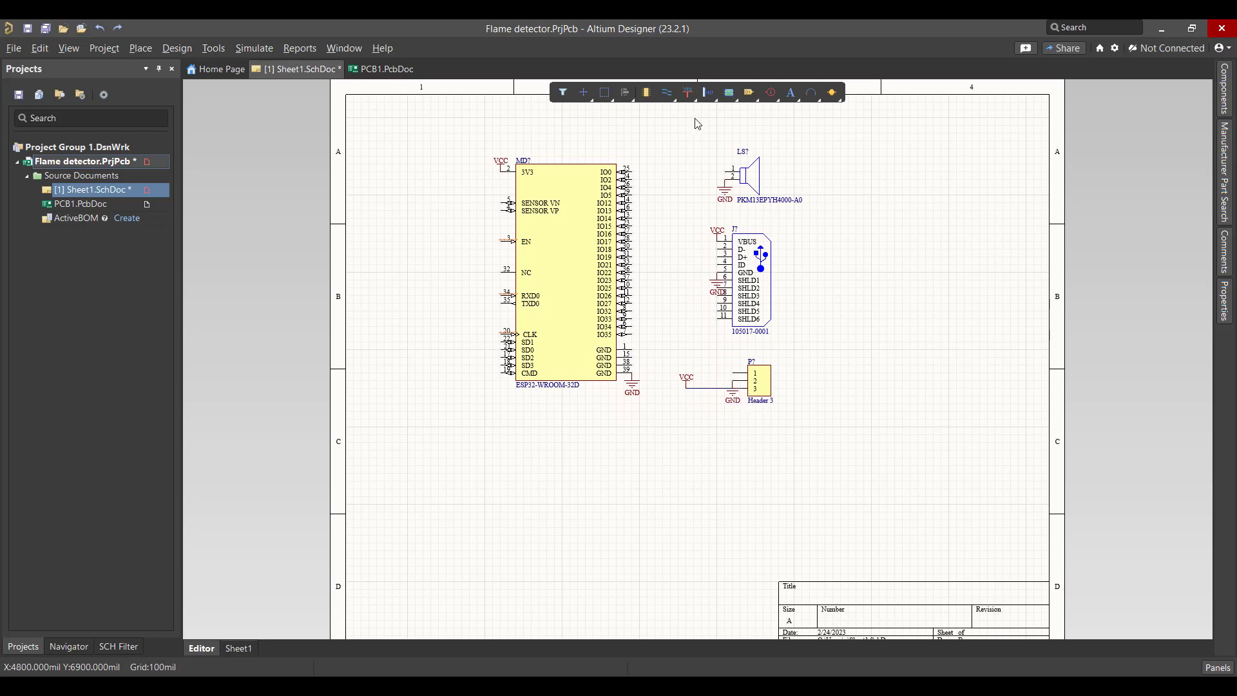
- Wire Header 3 to ESP32 IO33 and the speaker pin to the ESP32
left_click(667, 92)
left_click(733, 374)
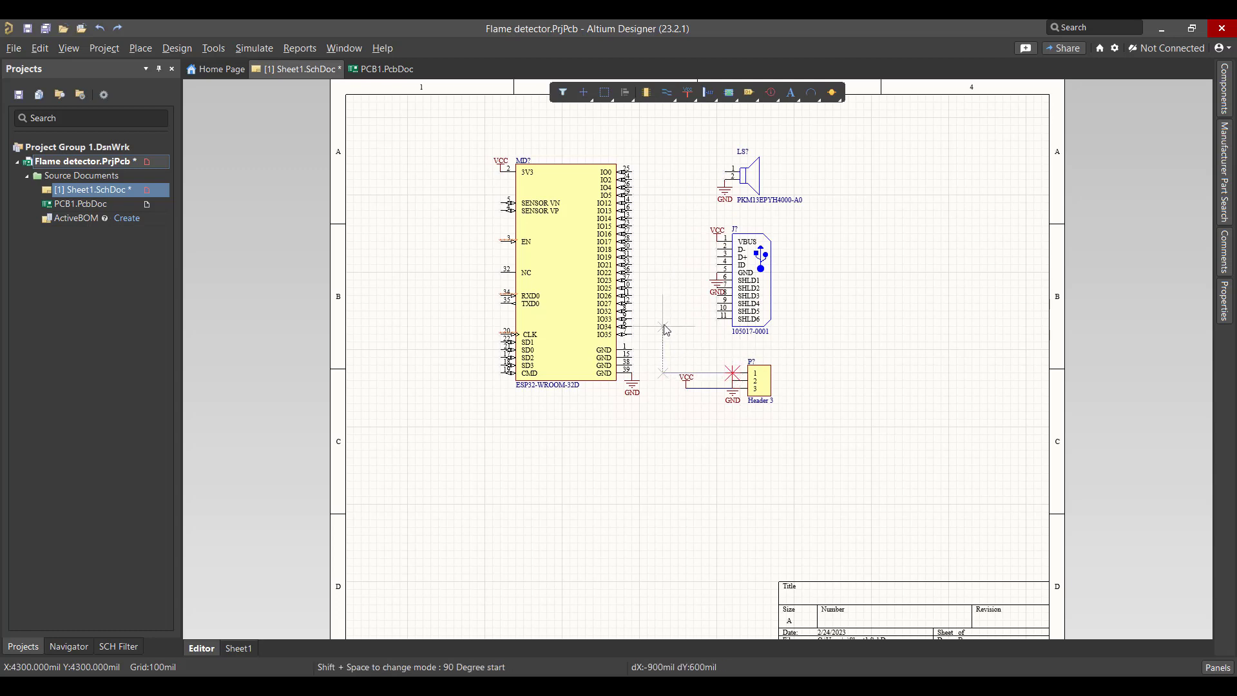
left_click(663, 319)
left_click(628, 319)
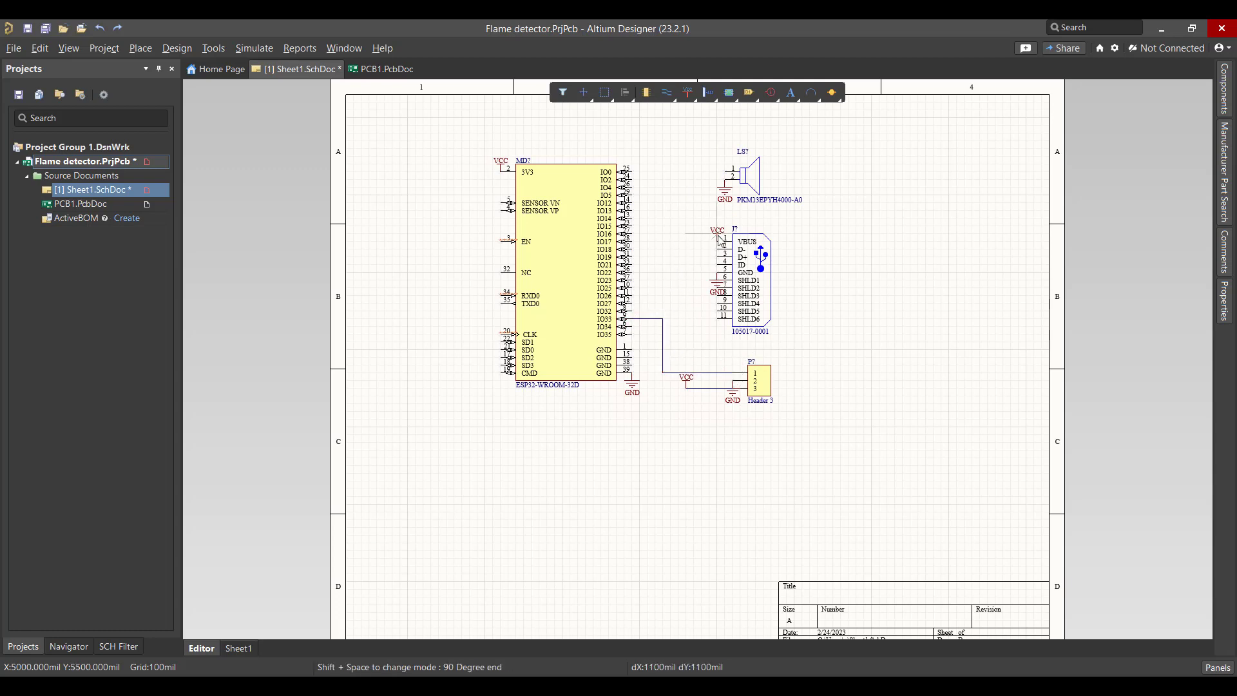
left_click(733, 173)
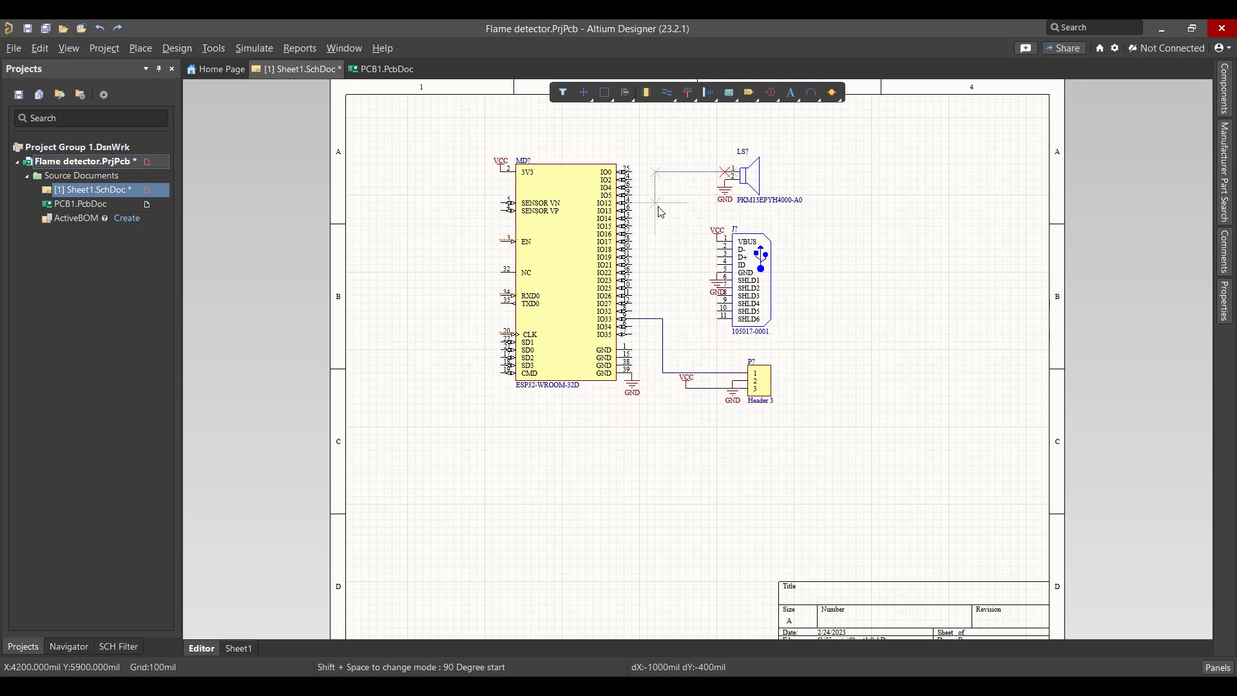
left_click(655, 210)
left_click(631, 211)
right_click(692, 284)
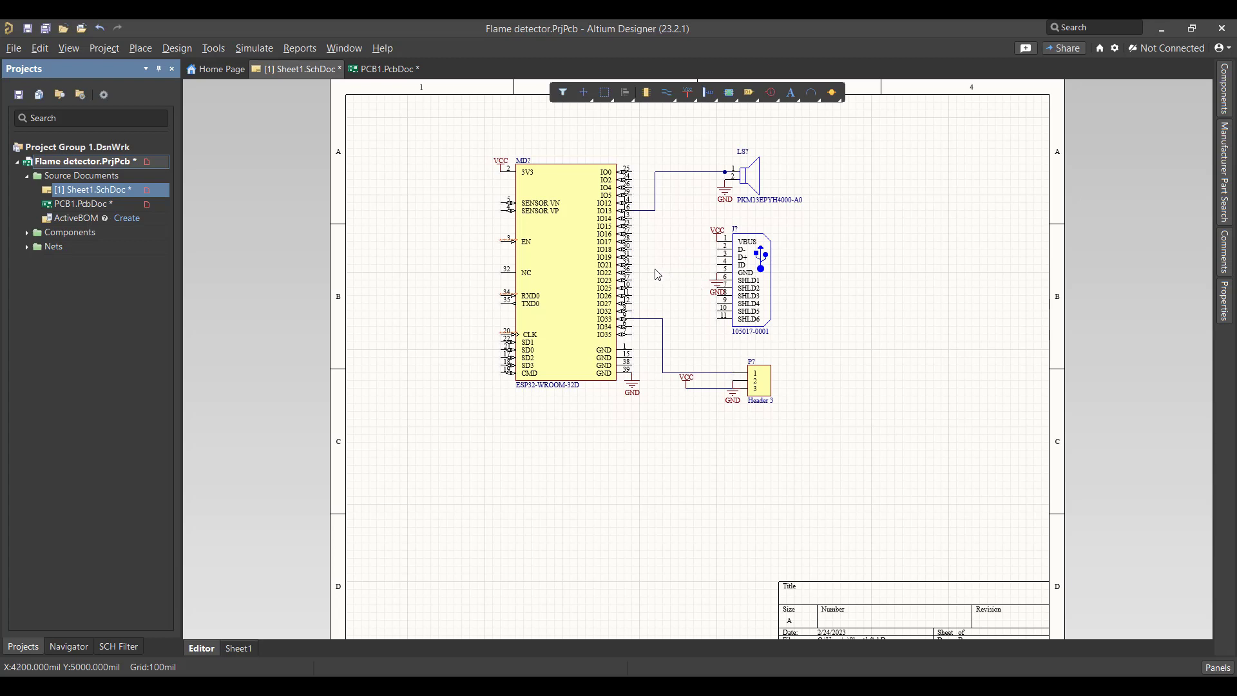
- Update PCB1 from the schematic, validating and executing the changes
left_click(177, 49)
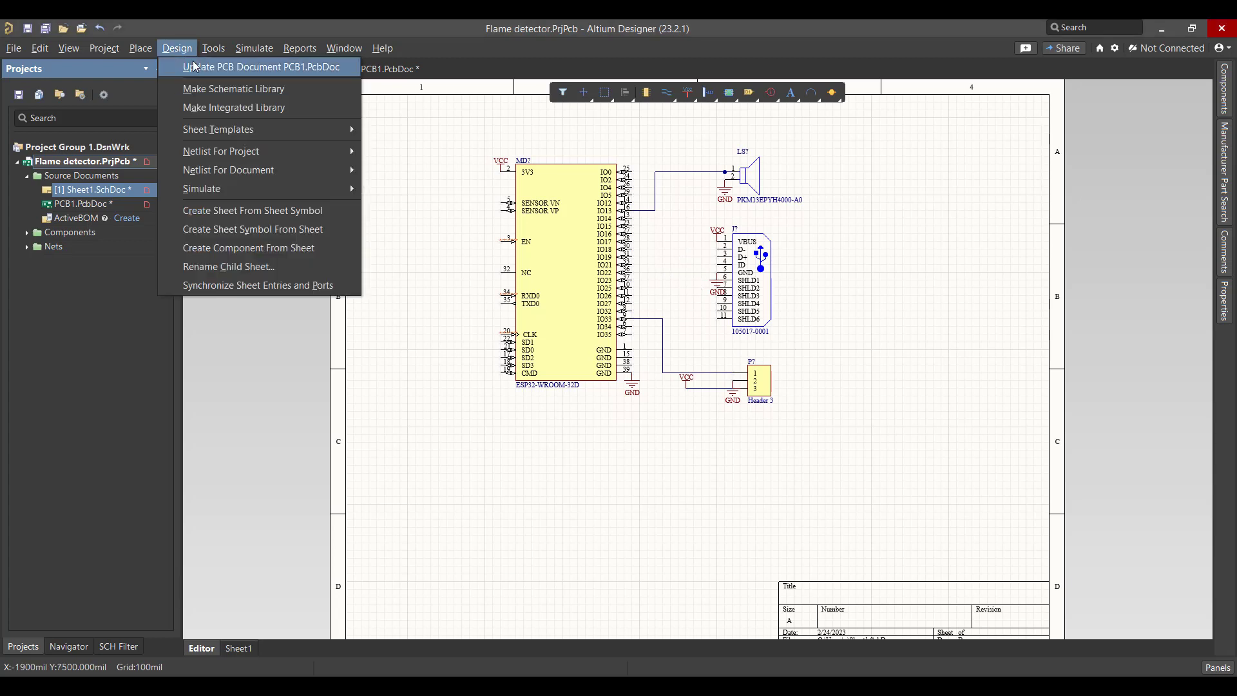
left_click(195, 66)
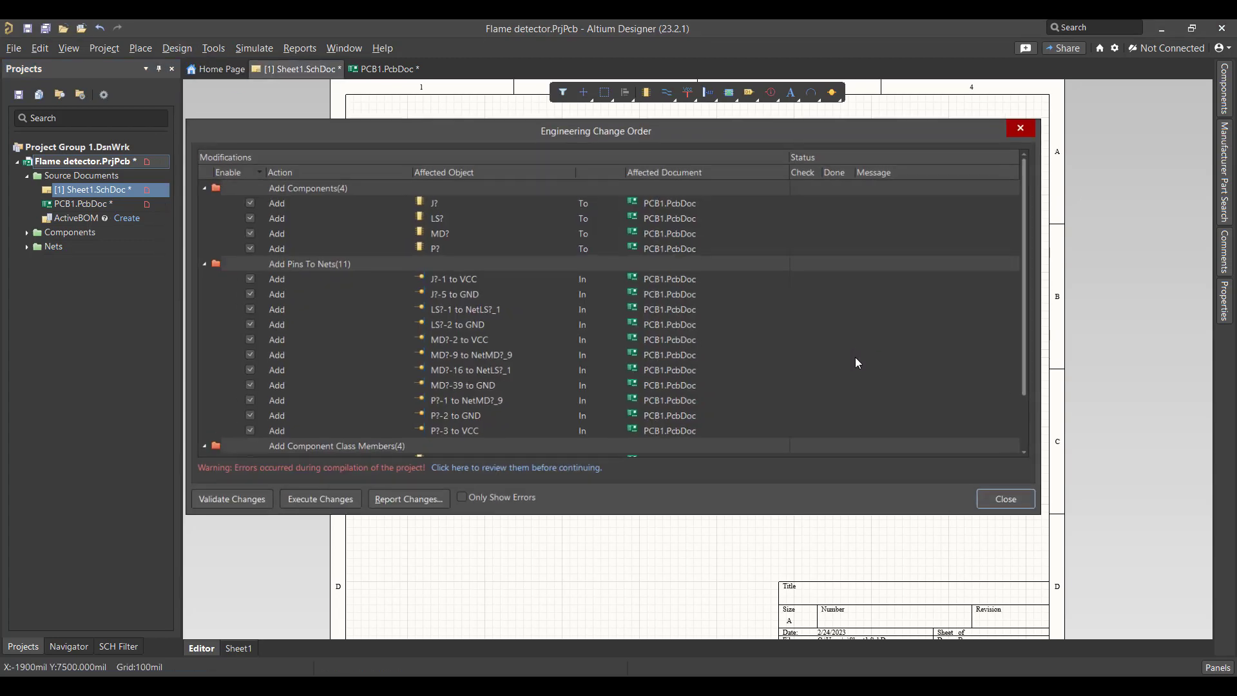
left_click(230, 503)
left_click(314, 502)
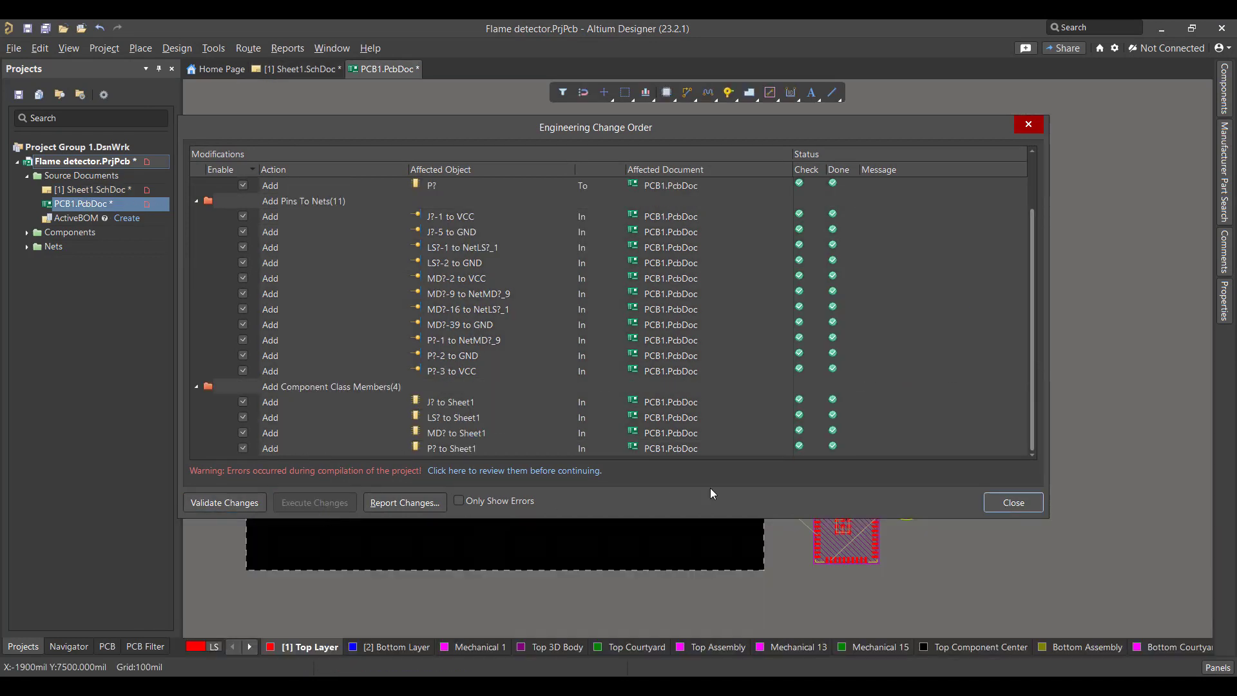
left_click(1029, 505)
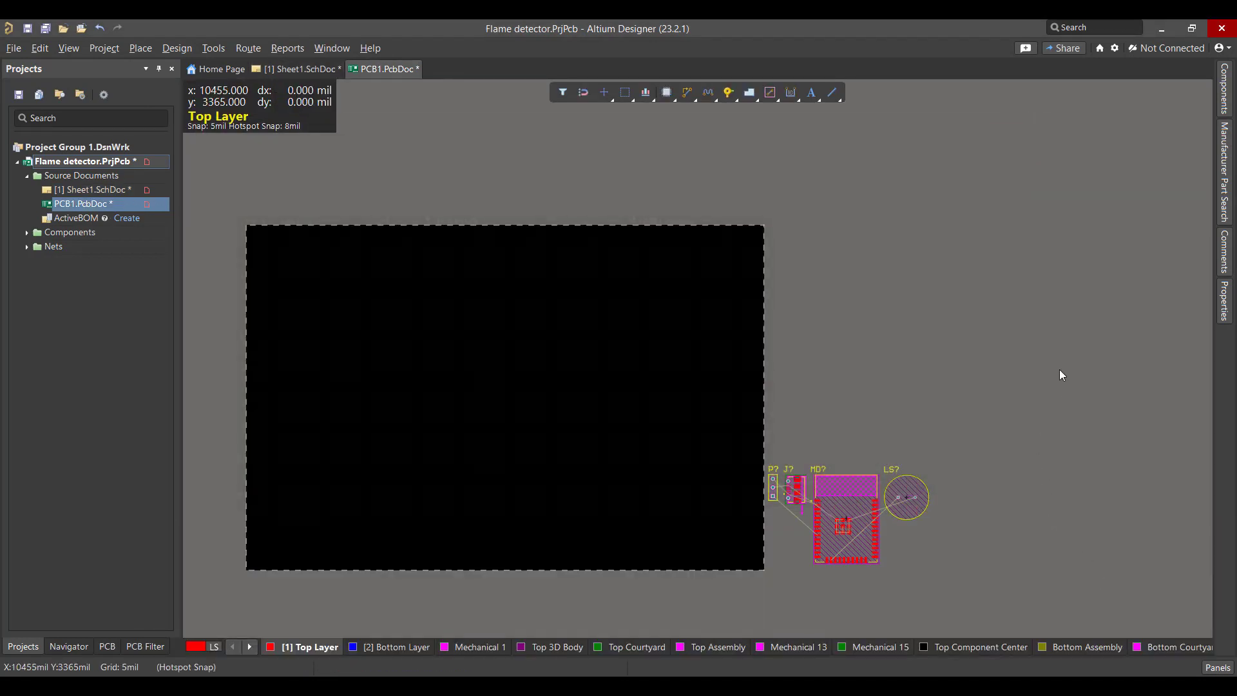
- Move the four footprints onto the board and put rotated J? above LS?
left_click_drag(1062, 365, 697, 616)
left_click_drag(867, 510, 566, 299)
left_click(873, 391)
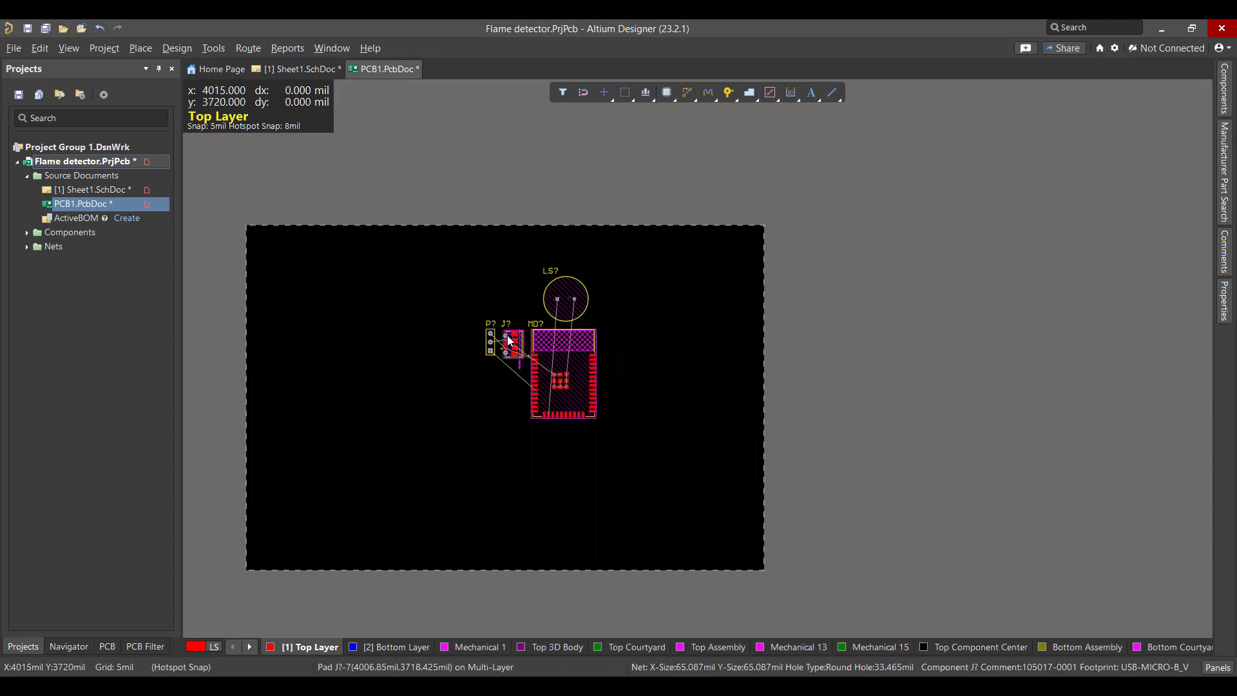
left_click_drag(510, 336, 563, 440)
key("space")
key("space")
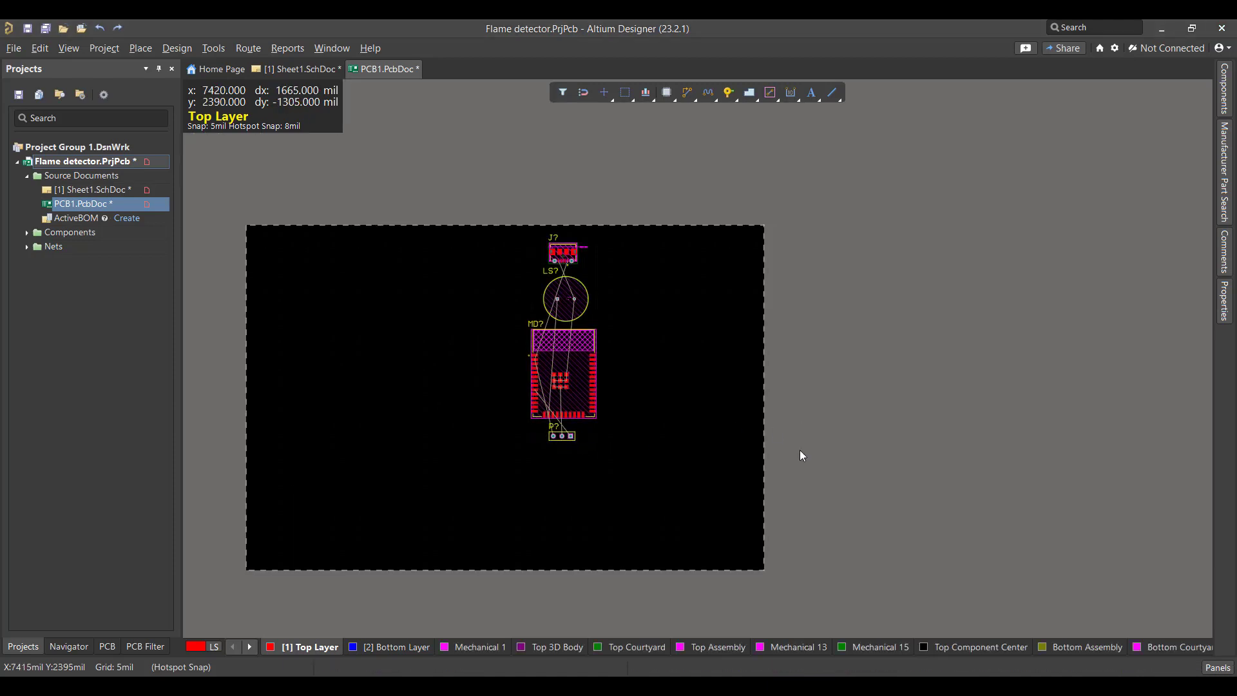
- In Board Planning Mode, trim the board outline's edges tightly around the component column
left_click(67, 46)
left_click(76, 67)
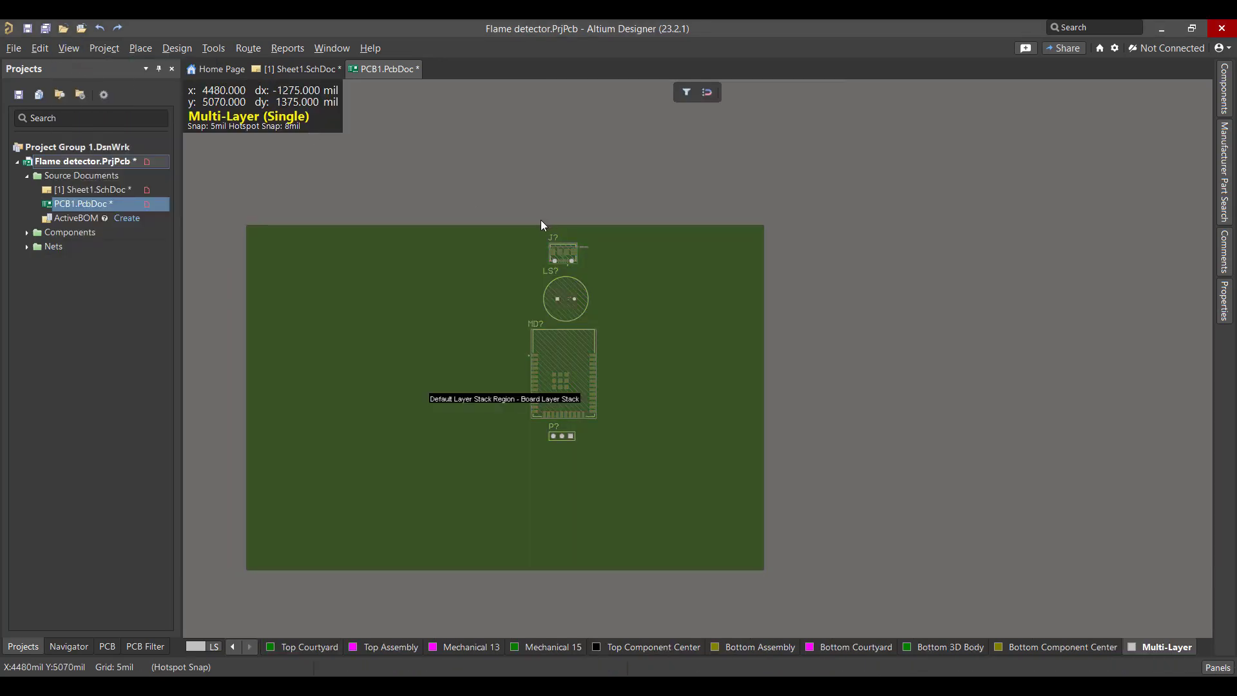
left_click(174, 48)
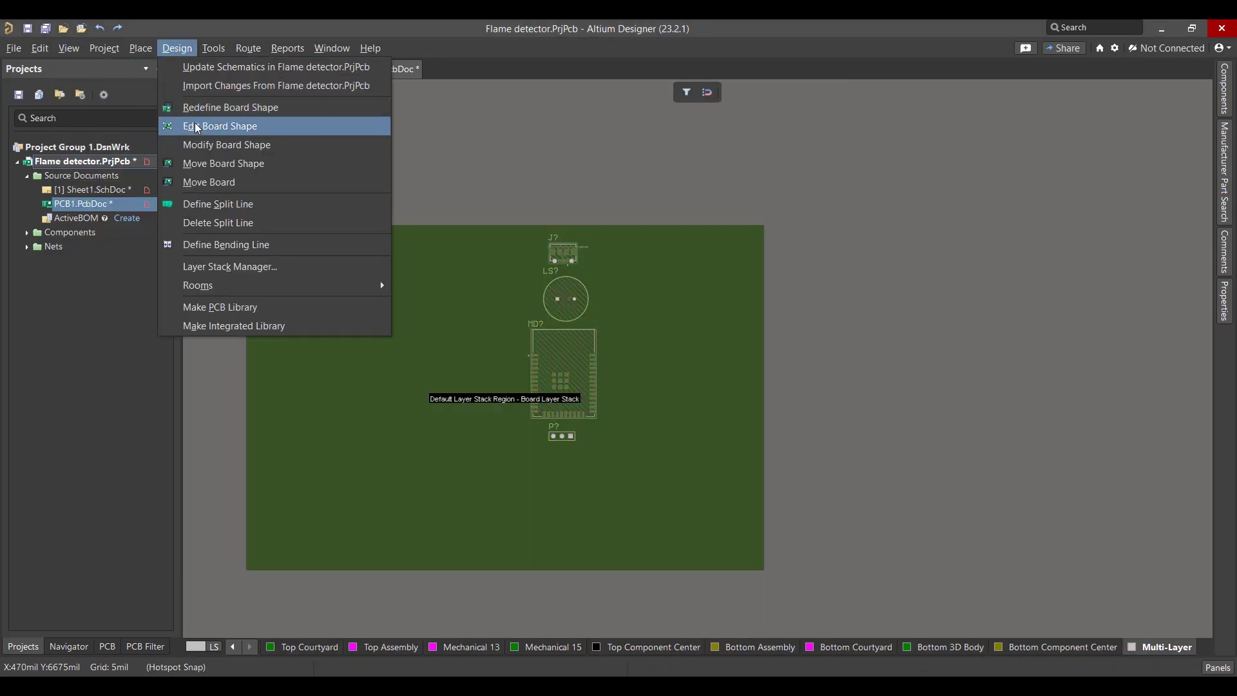
left_click(196, 125)
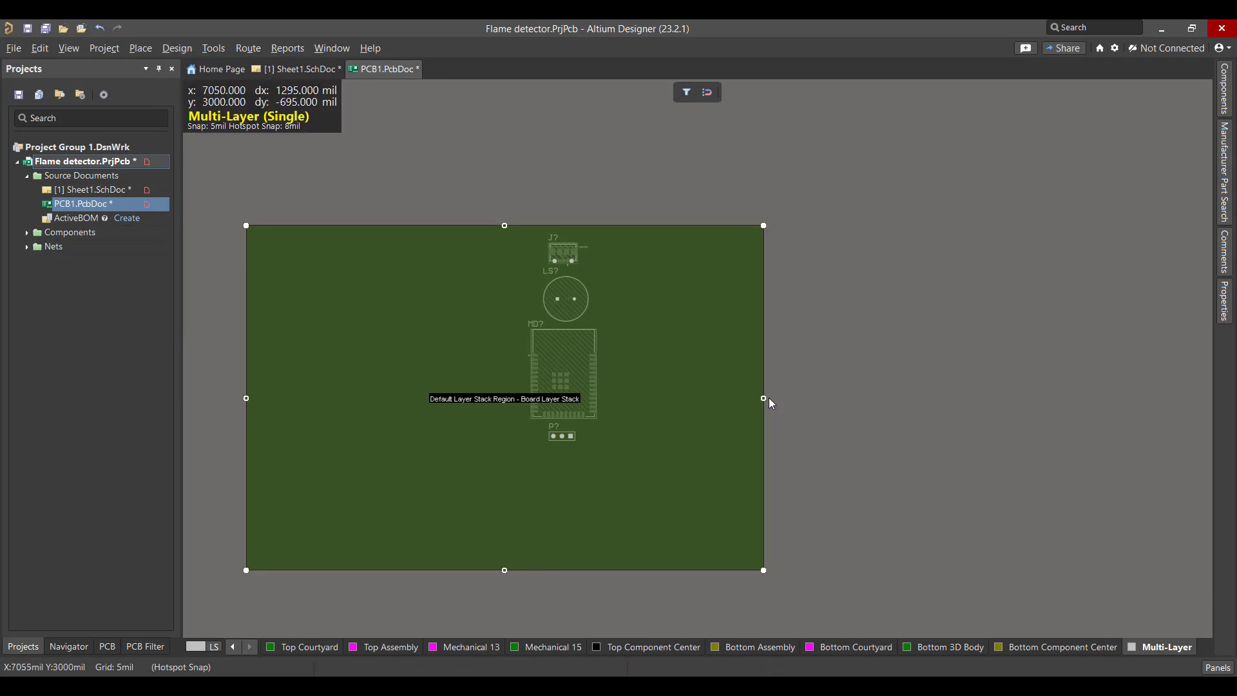
left_click_drag(763, 397, 623, 397)
left_click_drag(245, 398, 521, 395)
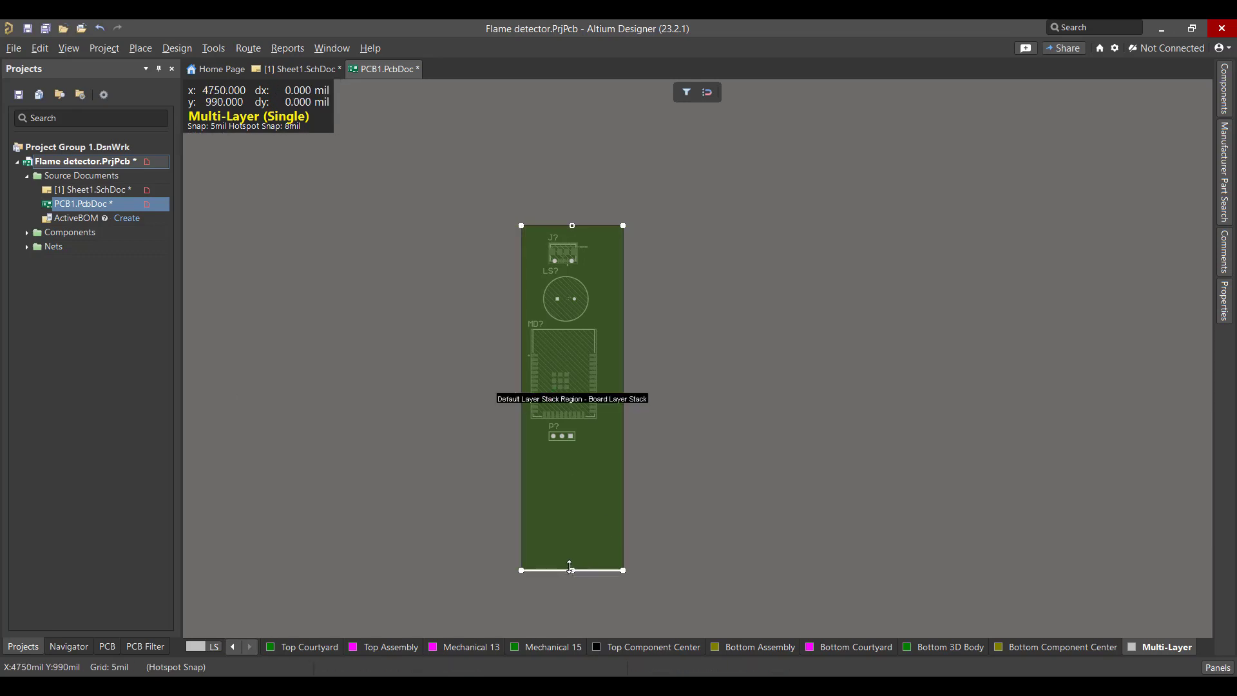
left_click_drag(571, 571, 570, 451)
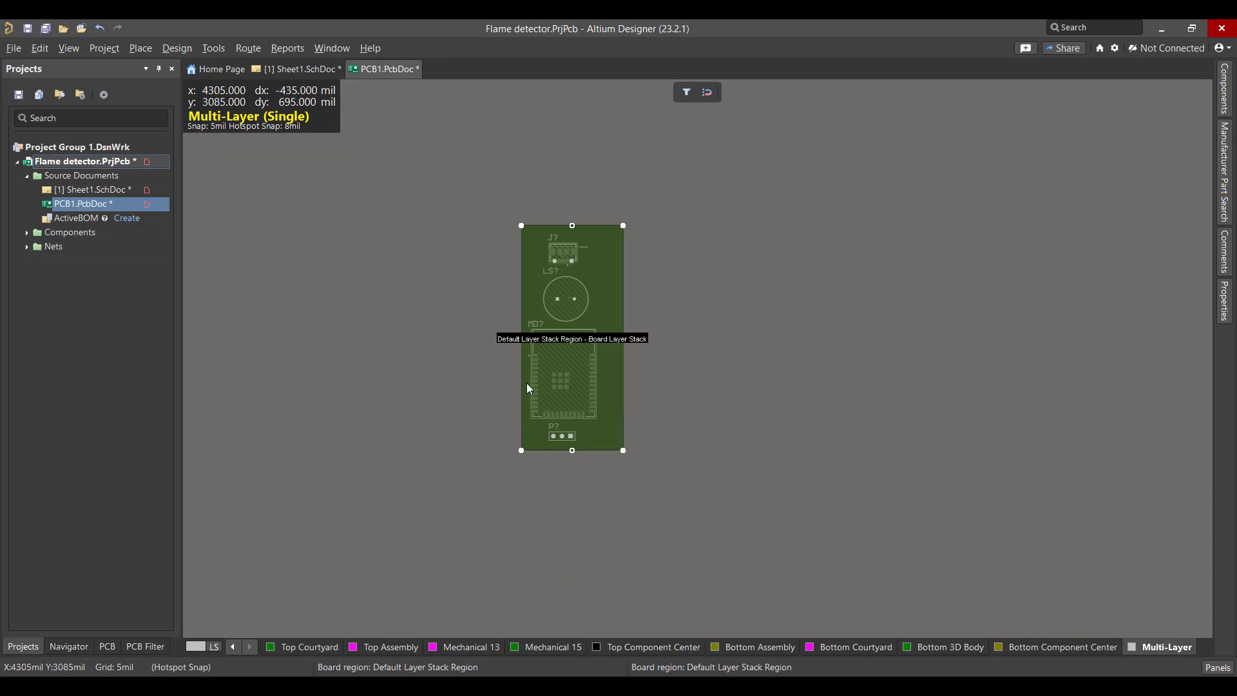
left_click_drag(522, 346, 504, 346)
left_click(670, 358)
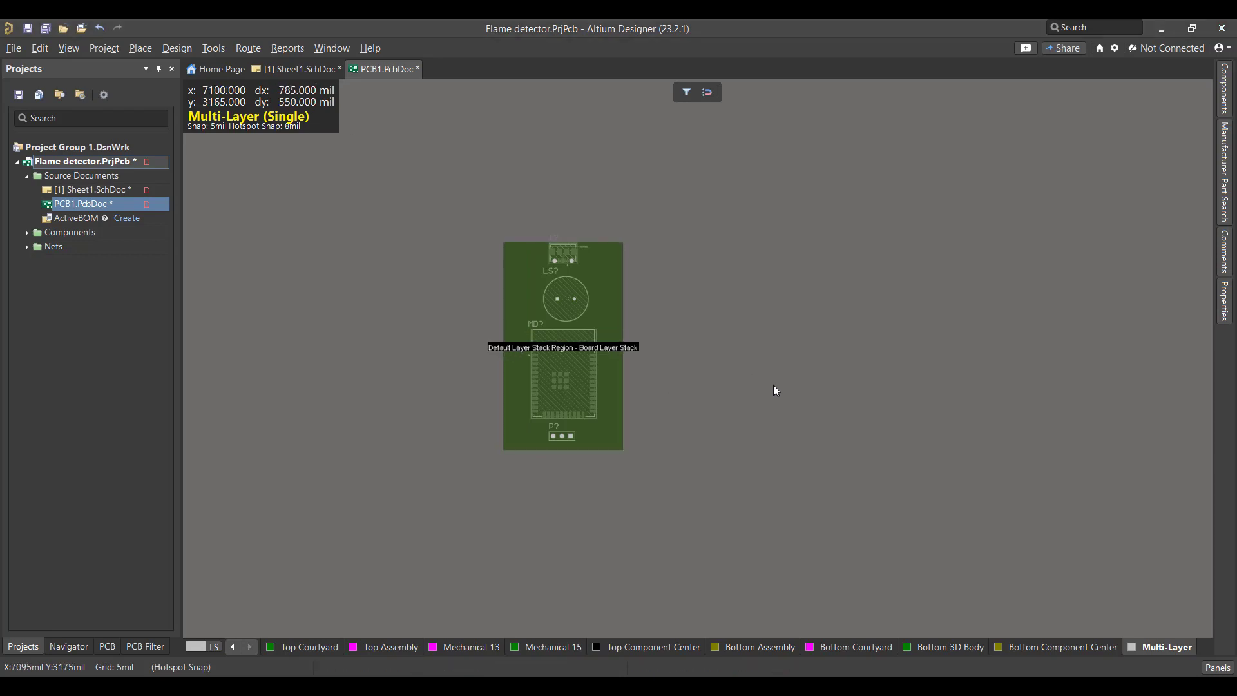
- Back in 2D view, auto-route all connections with Default 2 Layer Board, routing 13 of 15
key("2")
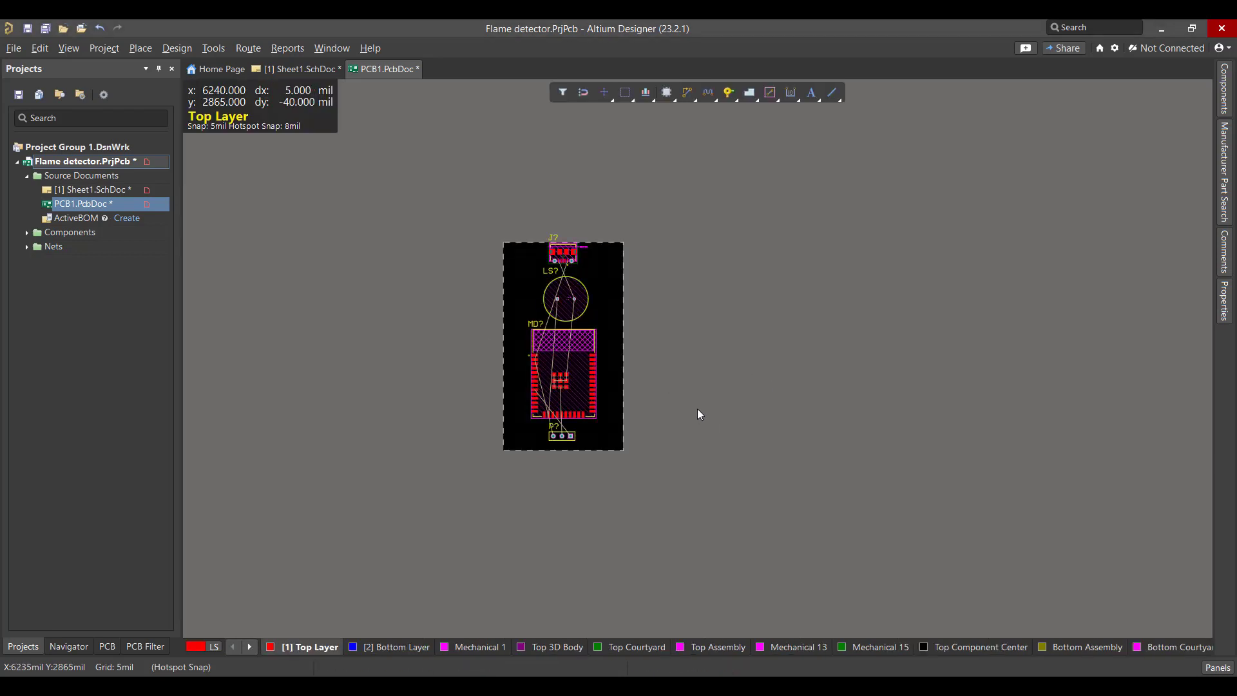
left_click(252, 48)
mouse_move(322, 284)
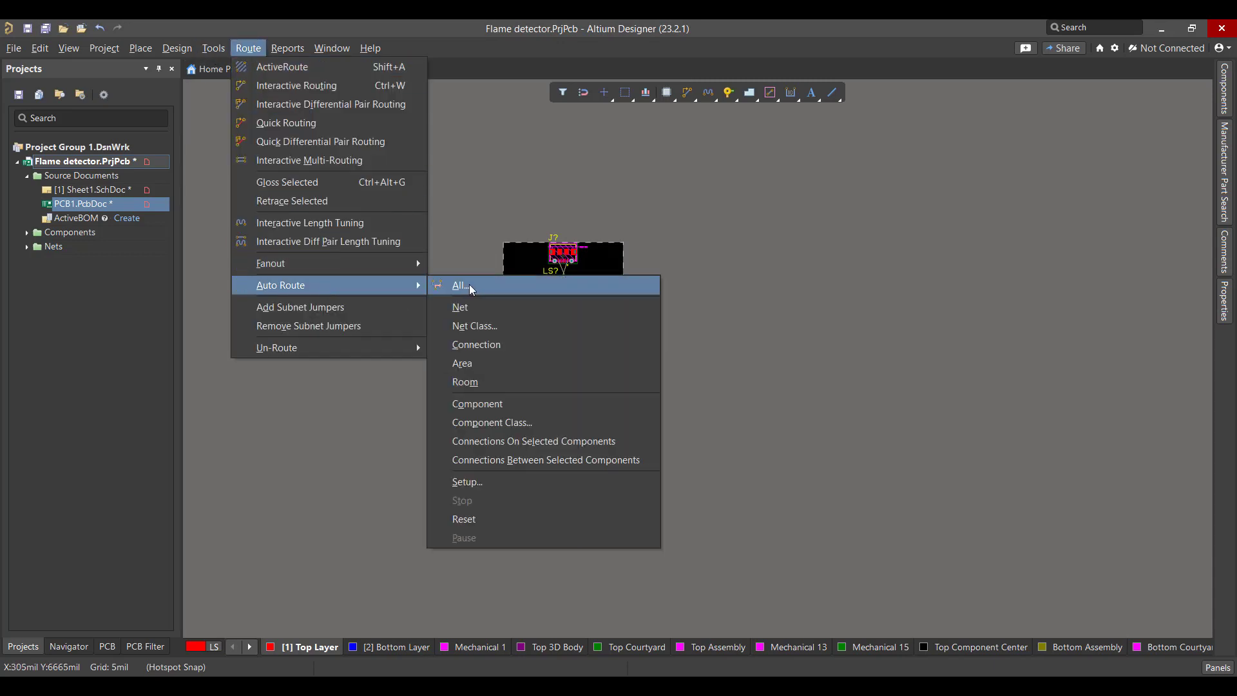
left_click(470, 284)
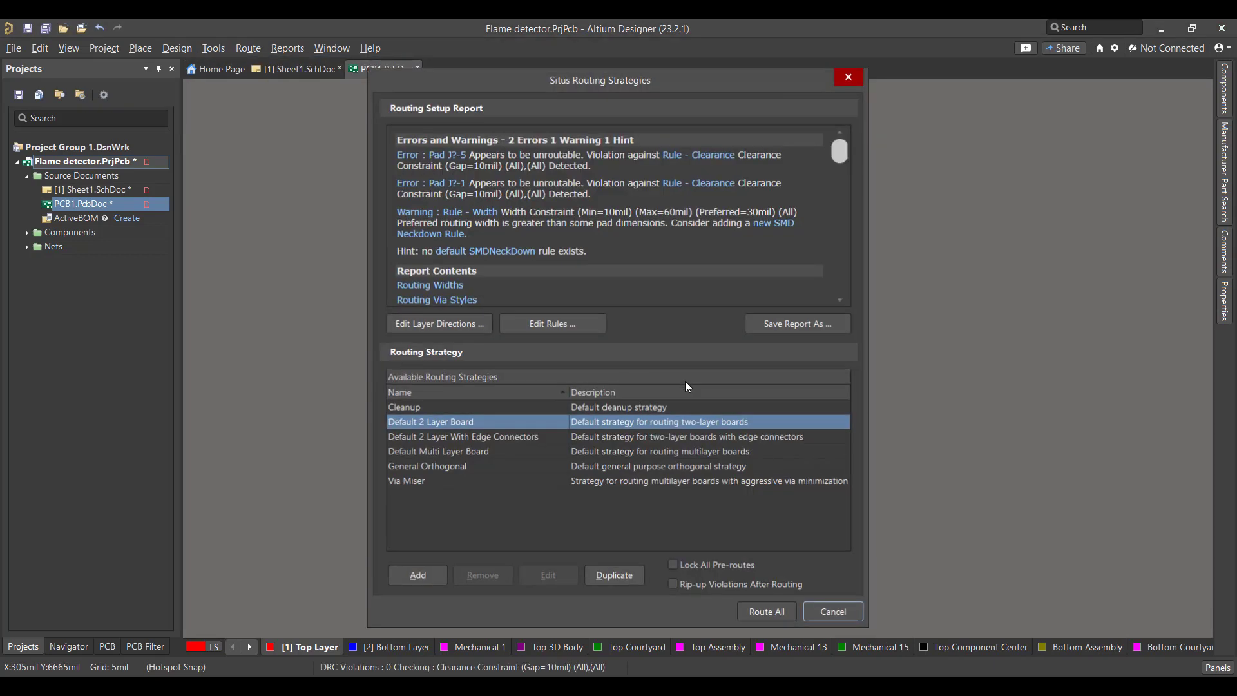
left_click(763, 613)
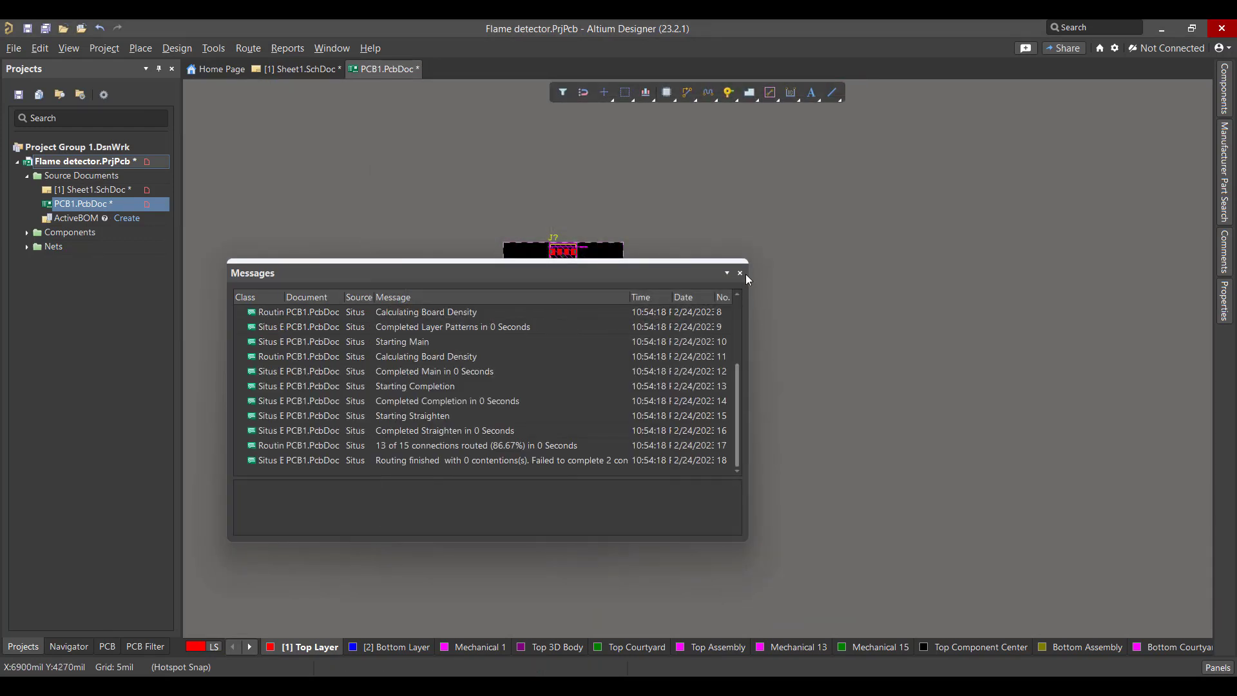
left_click(740, 273)
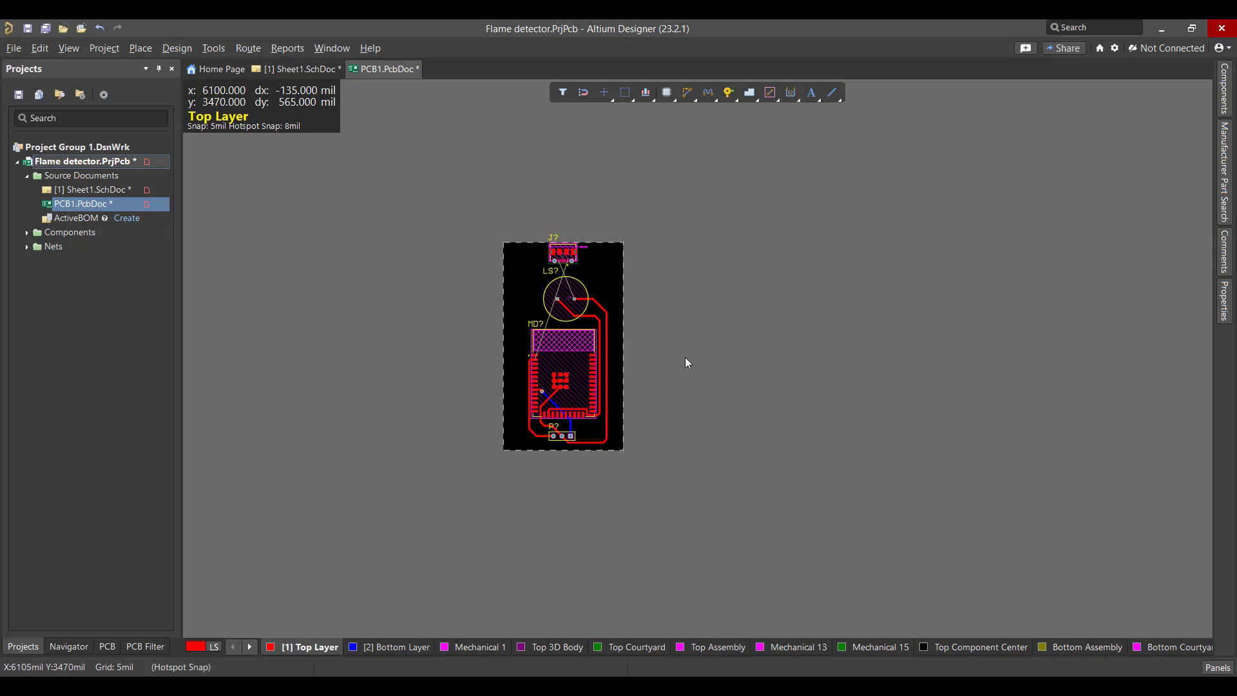
- In the Polygon Pour Manager, create a new polygon from the board outline on net GND
left_click(214, 48)
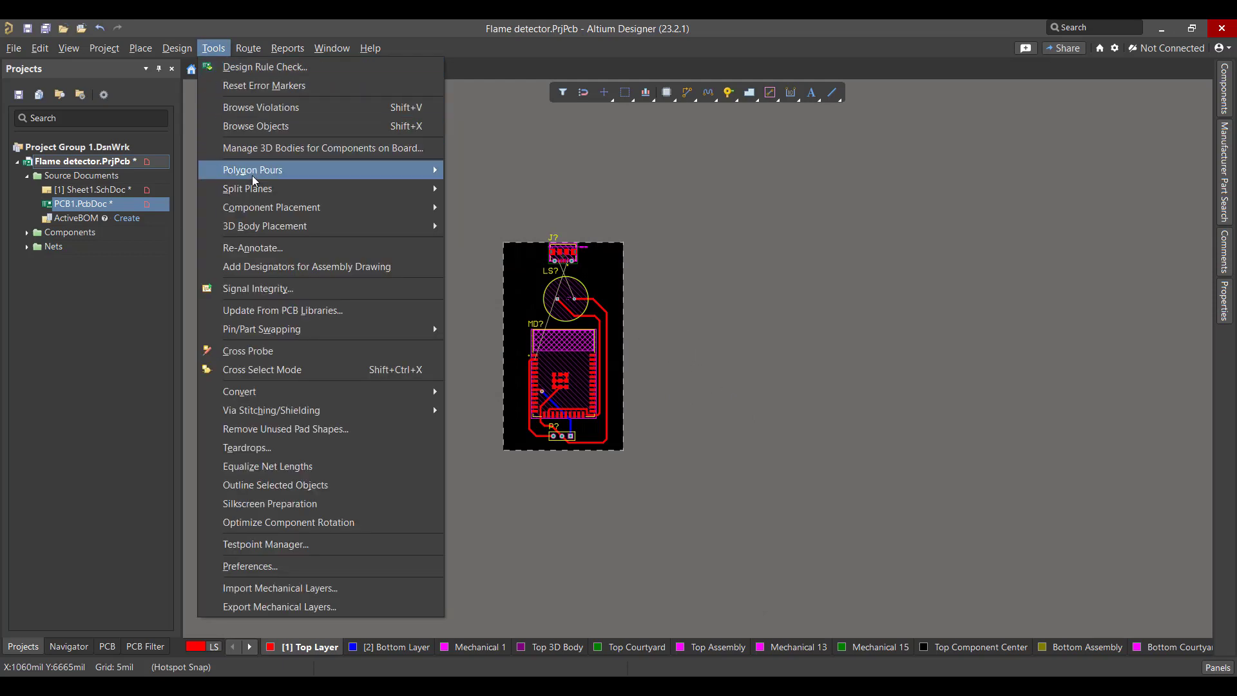
mouse_move(385, 171)
left_click(513, 169)
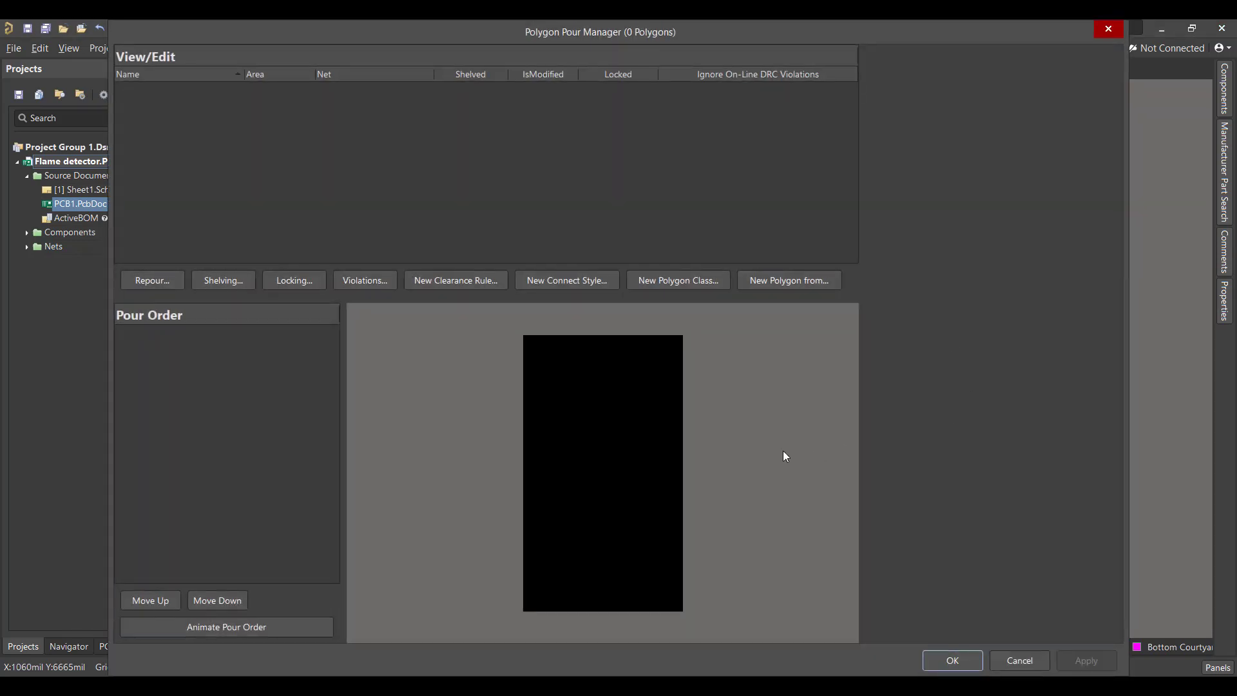
left_click(790, 282)
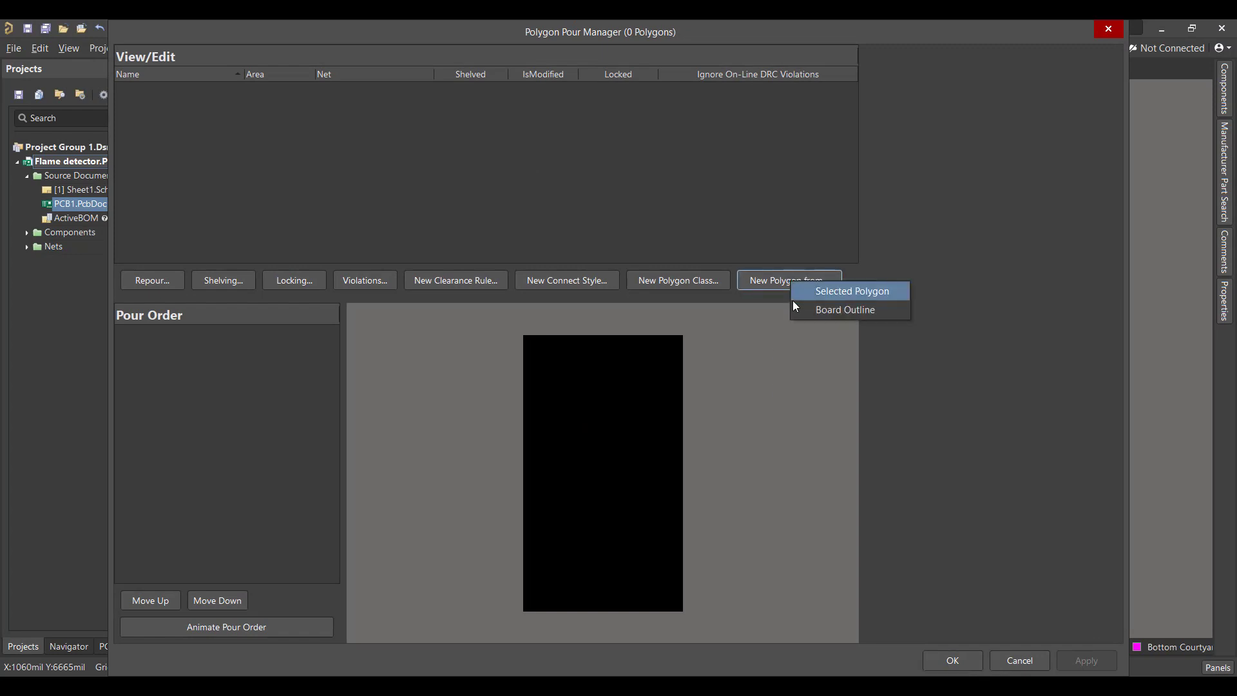
left_click(805, 308)
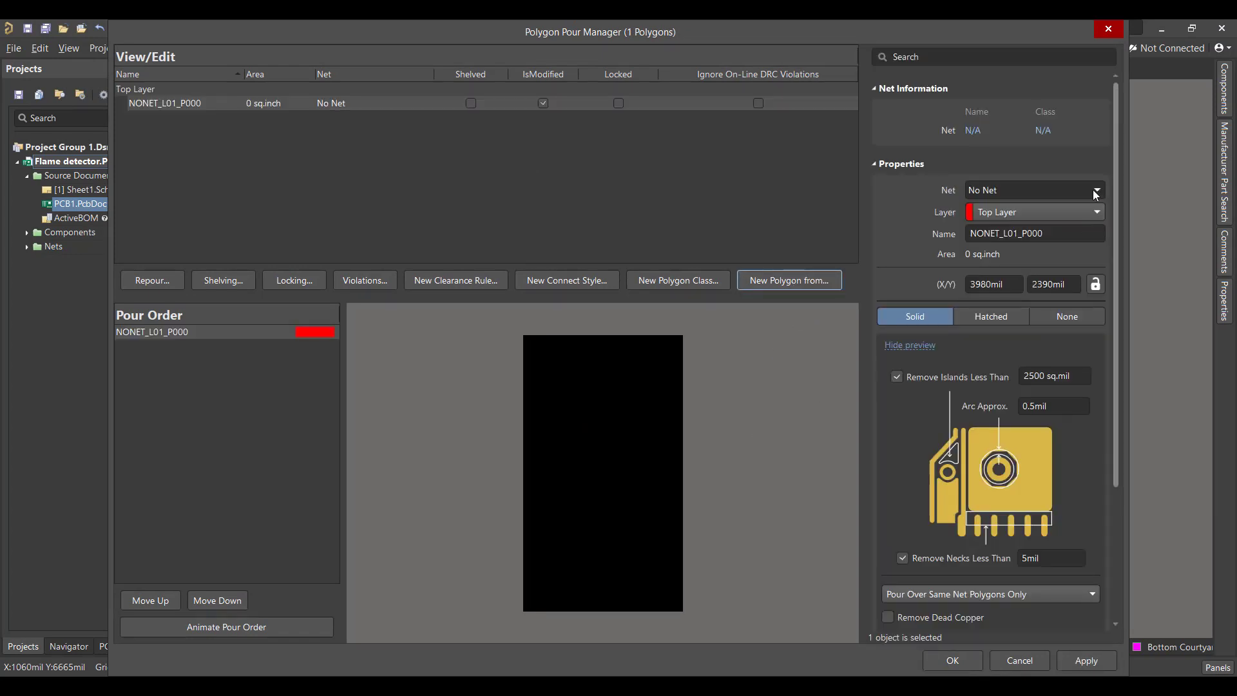
left_click(1096, 192)
left_click(1046, 223)
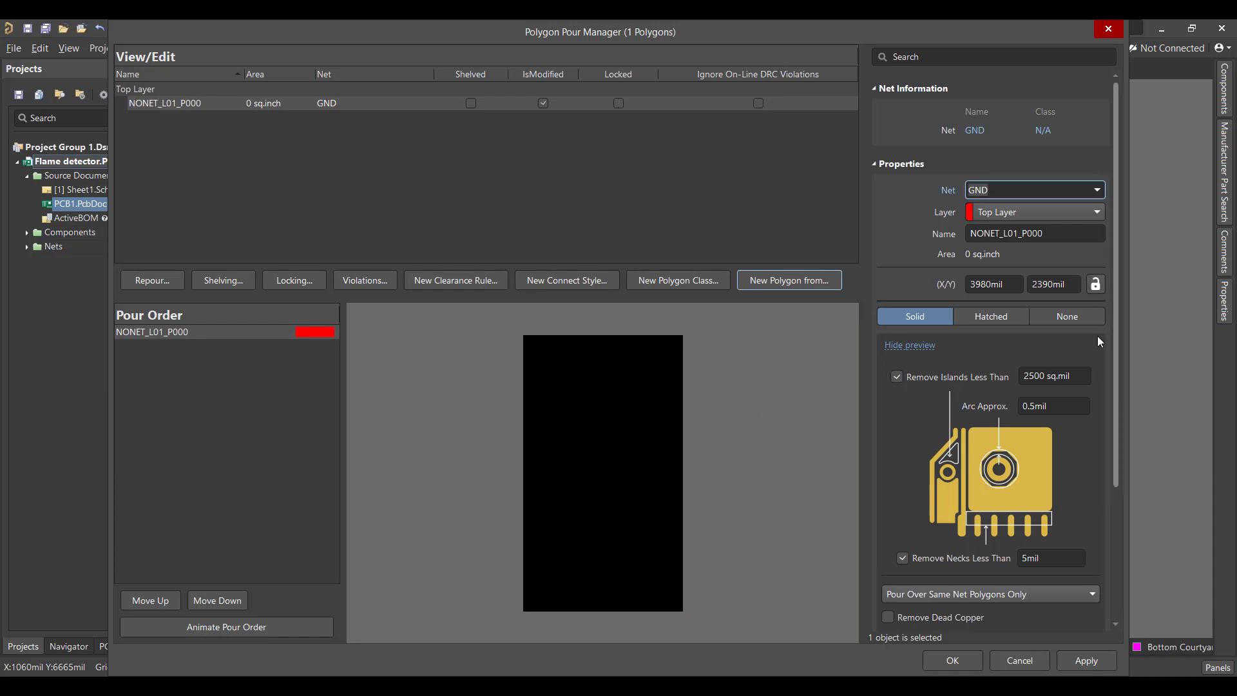
- Remove dead copper, set Pour Over All Same Net Objects, and pour the top-layer GND polygon
scroll(1097, 382, "down", 5)
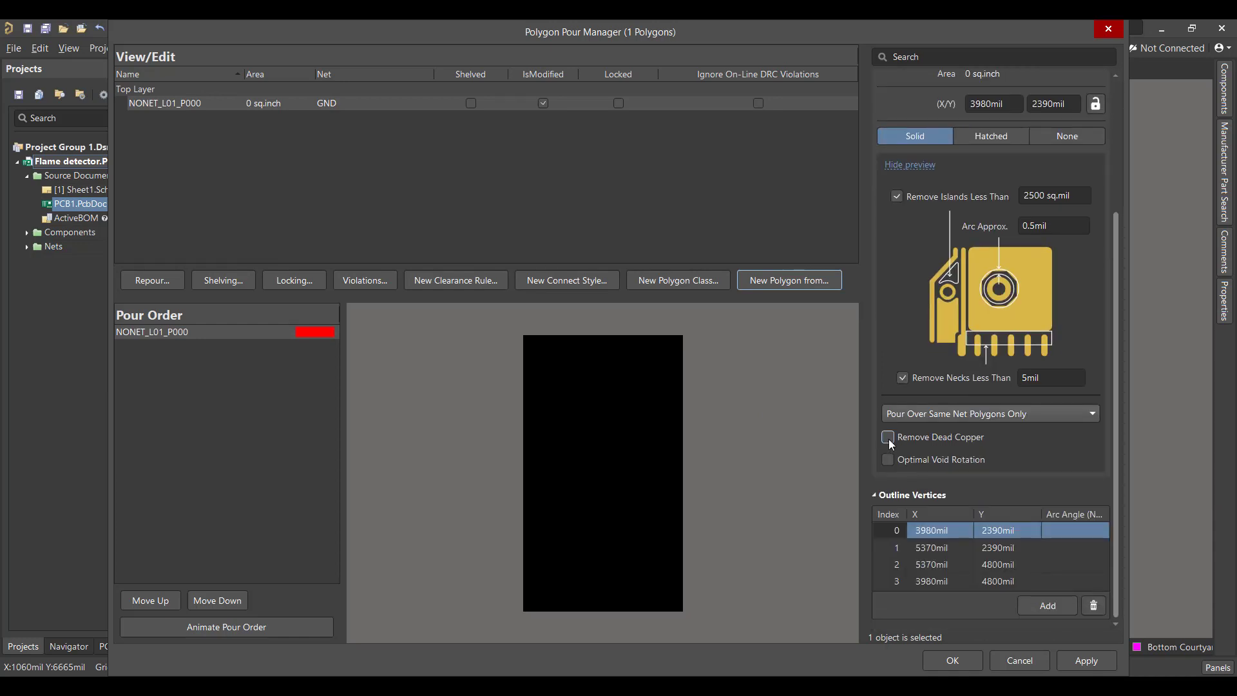
left_click(888, 438)
left_click(1045, 413)
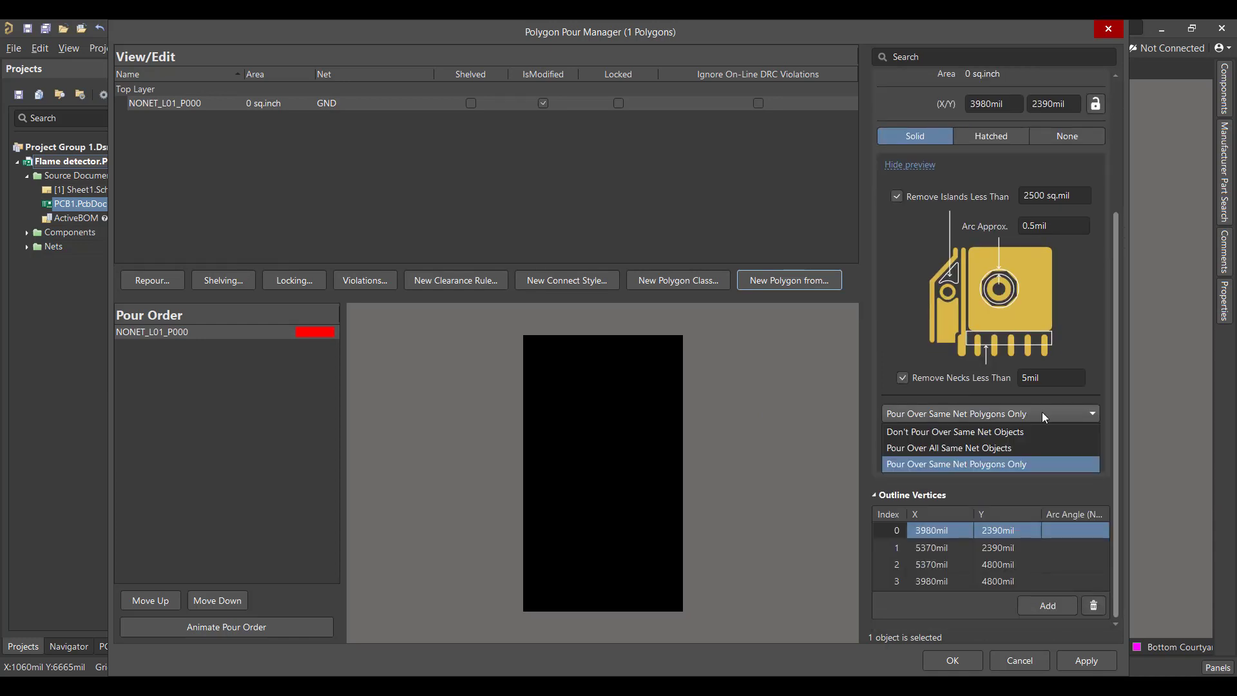
left_click(999, 449)
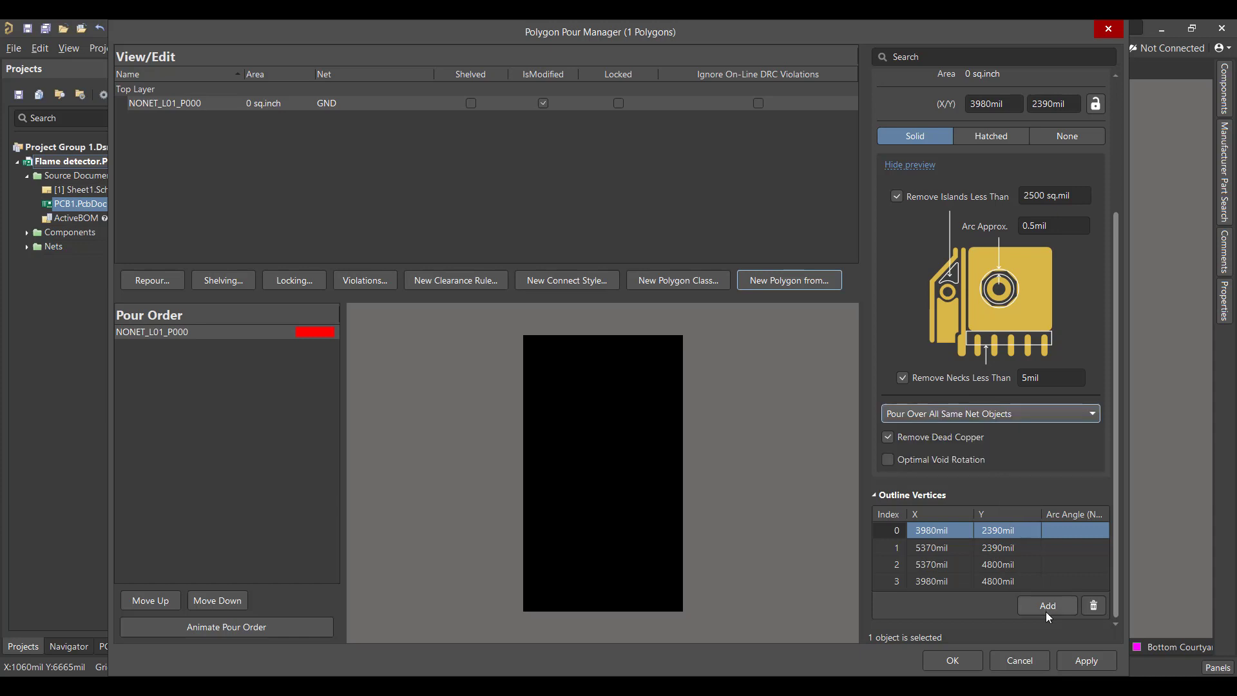
left_click(1083, 659)
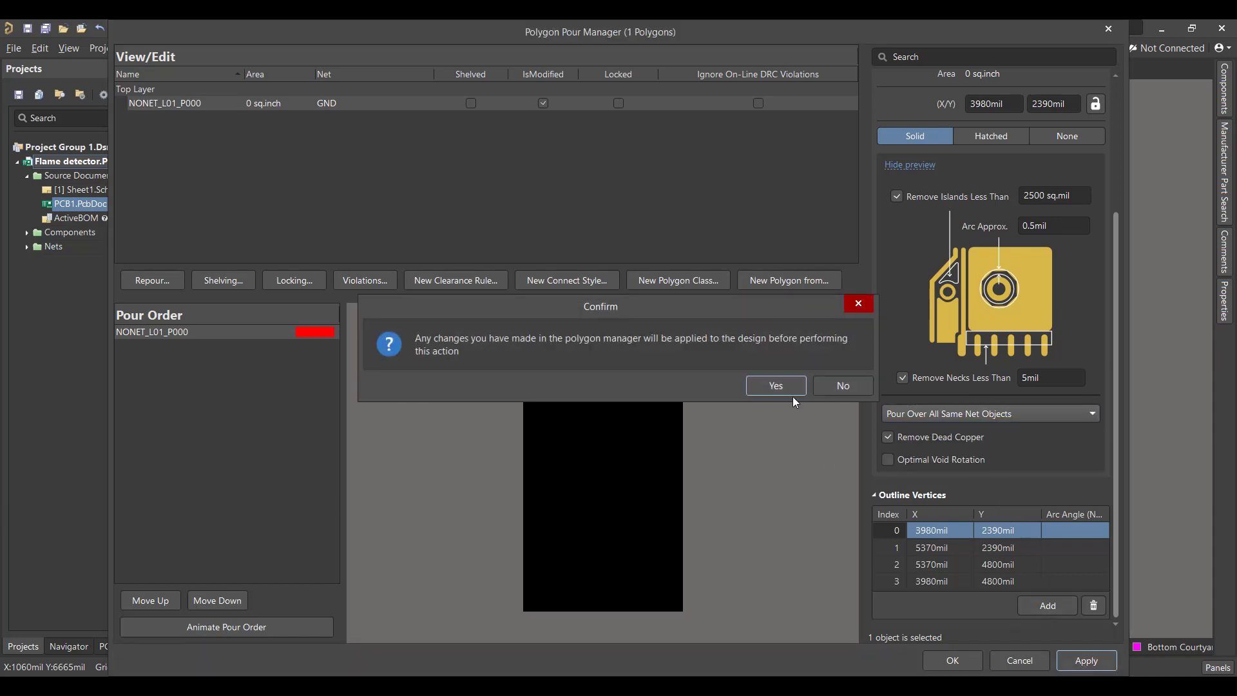
left_click(777, 386)
left_click(951, 660)
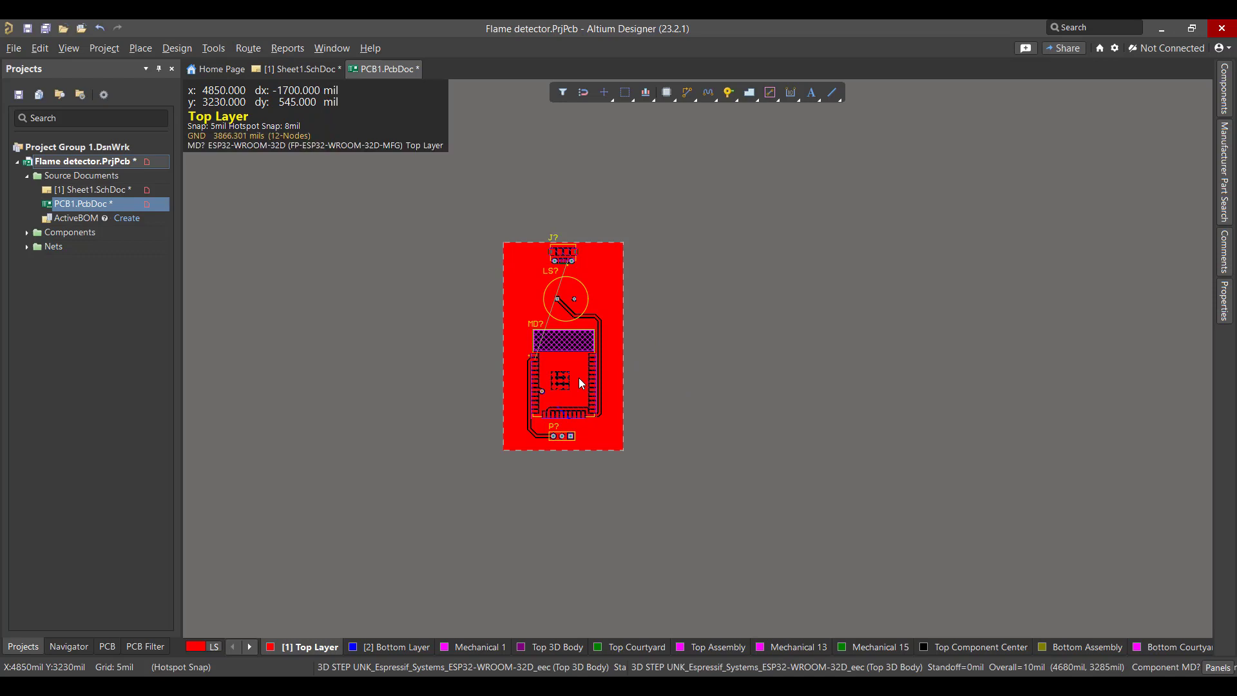
- Create a new polygon from the board outline on the Bottom Layer, assigned to net GND
left_click(214, 49)
mouse_move(412, 170)
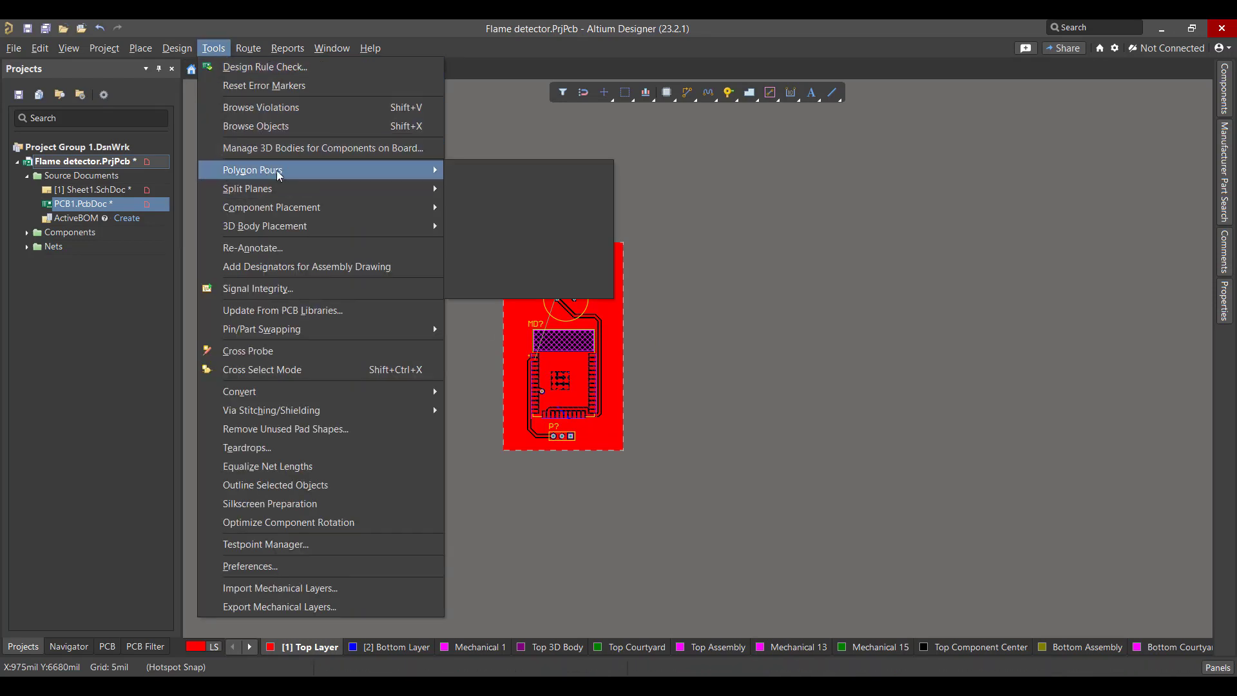
left_click(495, 170)
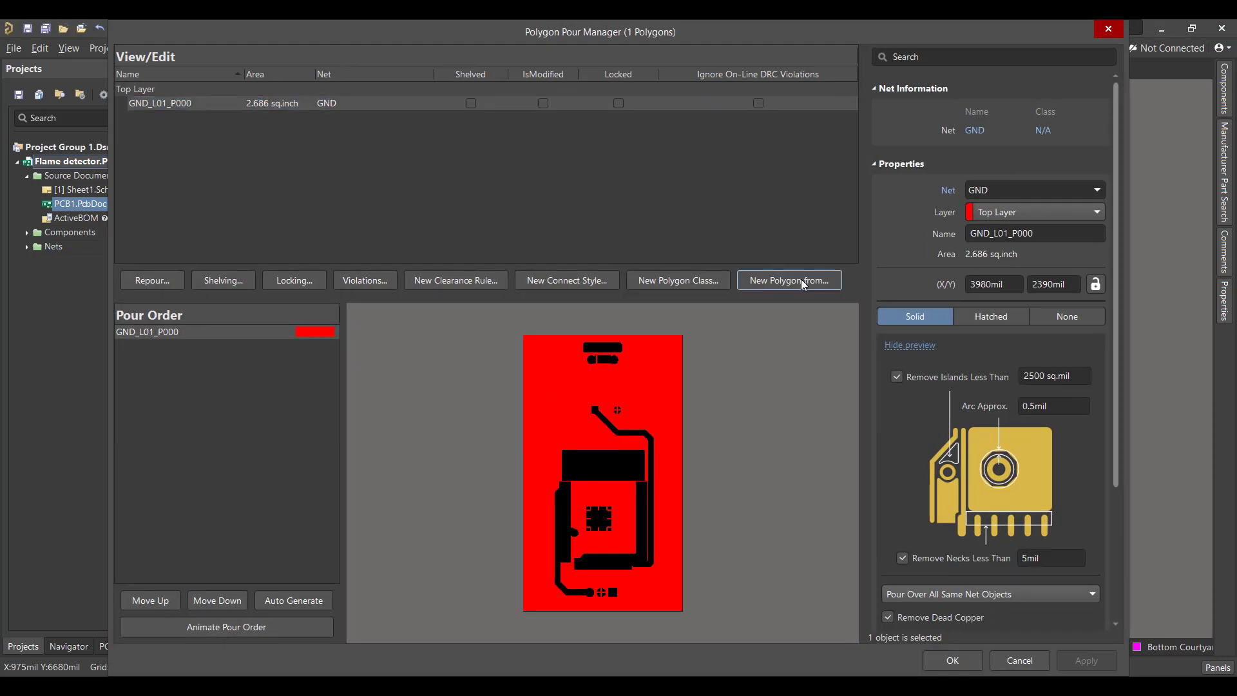
left_click(802, 279)
left_click(828, 310)
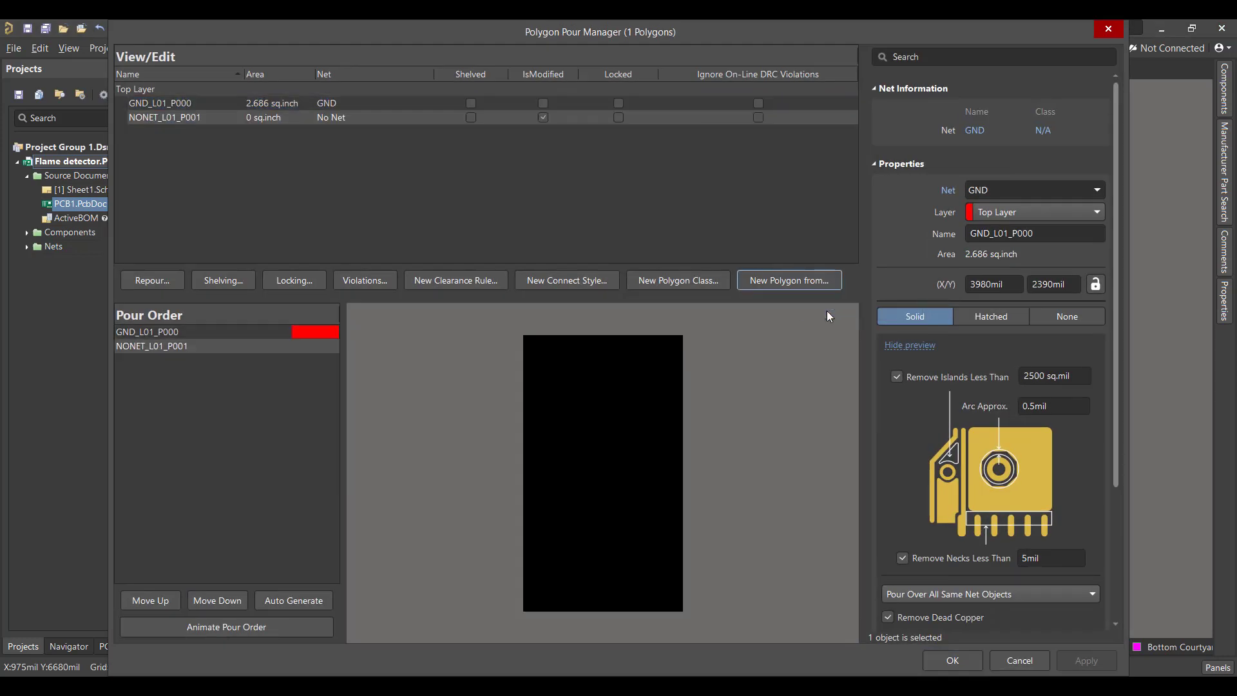
left_click(1088, 212)
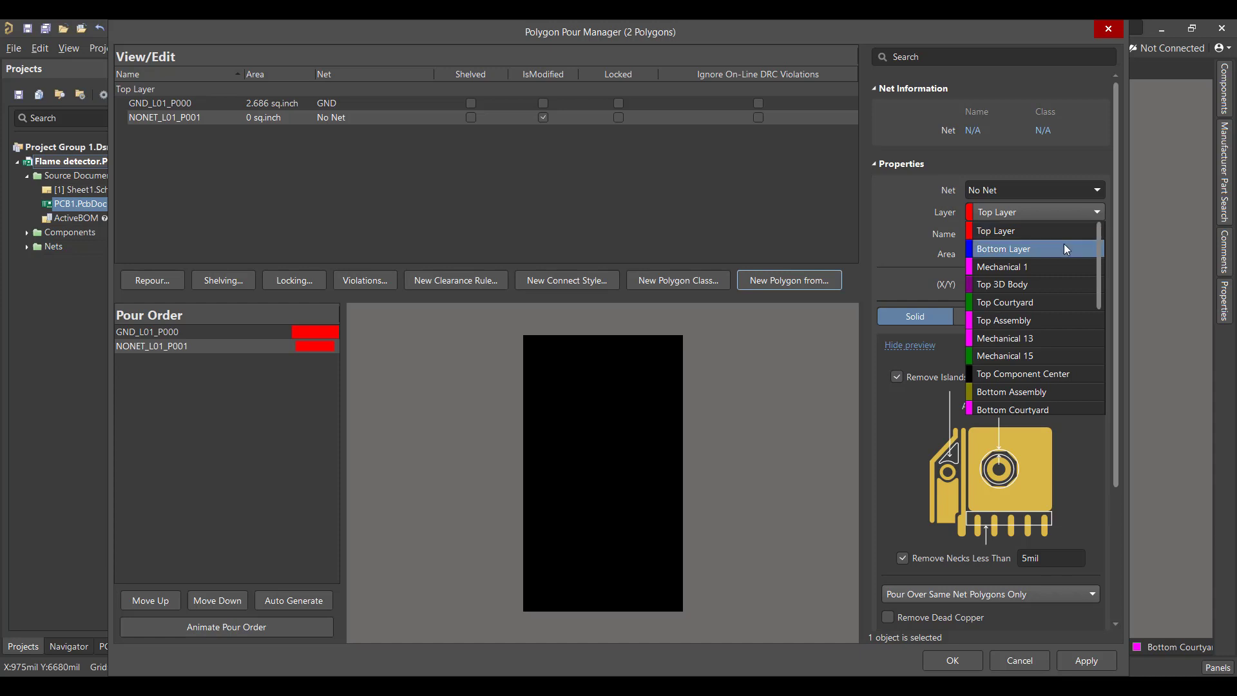
left_click(1066, 248)
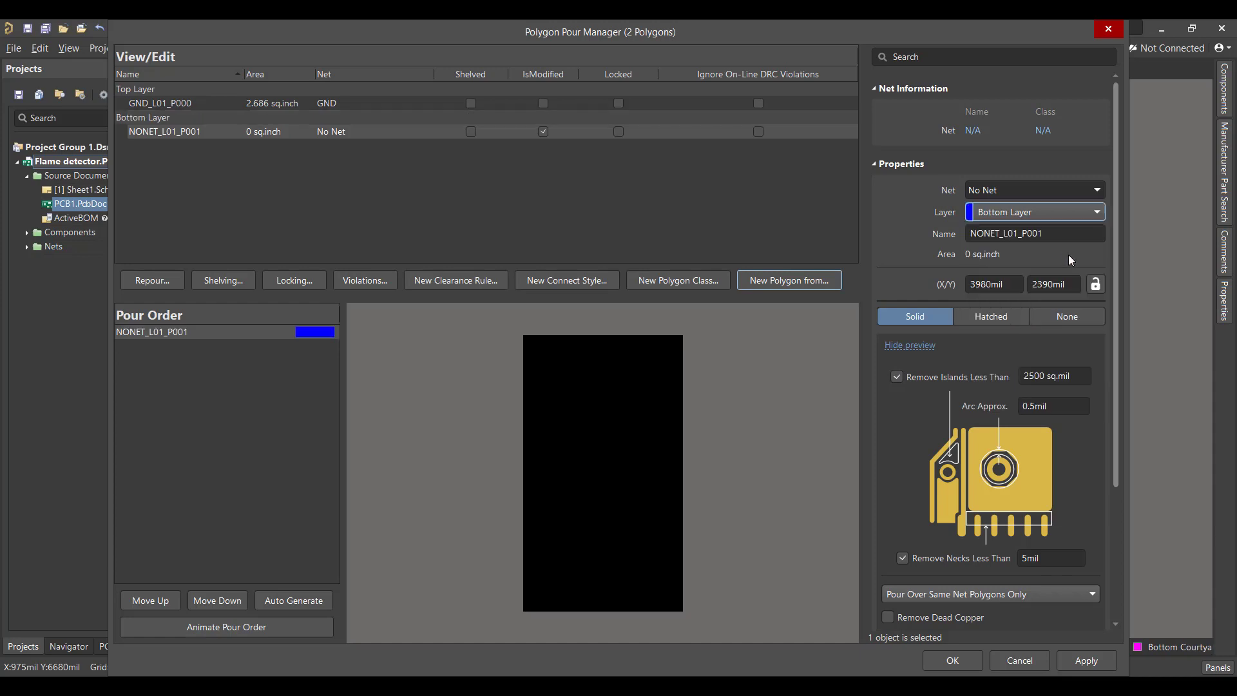
left_click(1099, 190)
left_click(1025, 222)
- Remove dead copper, set Pour Over All Same Net Objects, and pour the bottom GND polygon
left_click_drag(1112, 327, 1100, 420)
scroll(1100, 425, "down", 1)
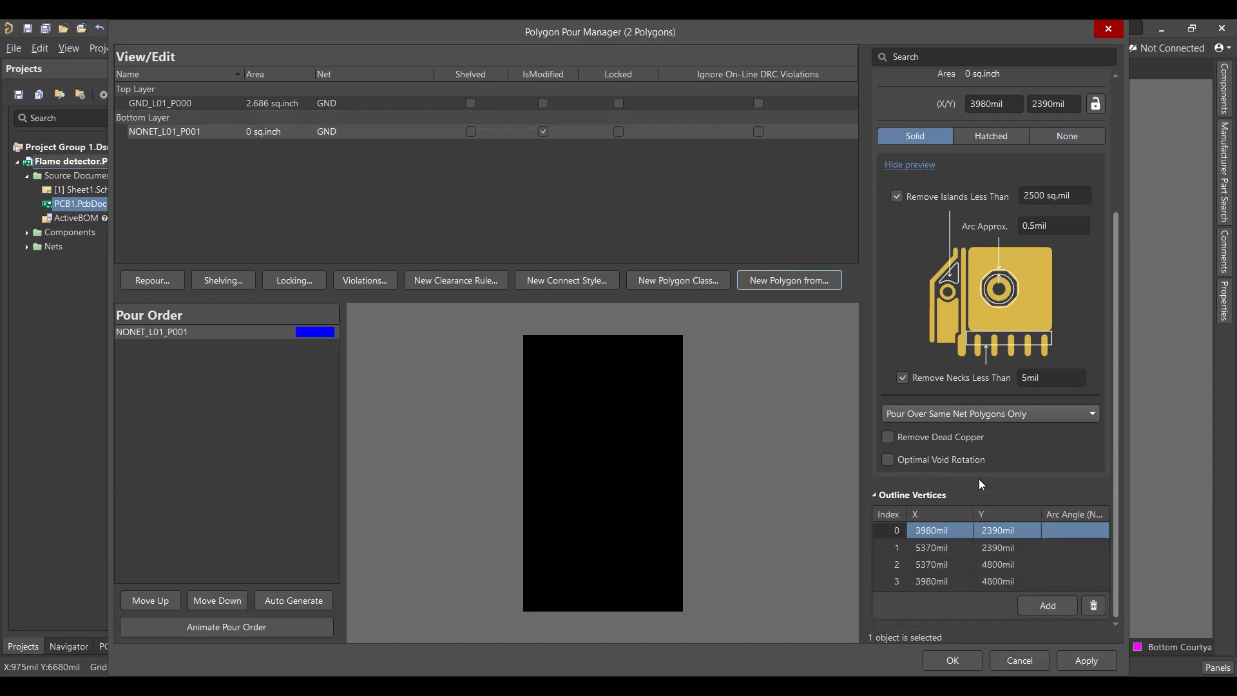
left_click(888, 501)
left_click(1027, 413)
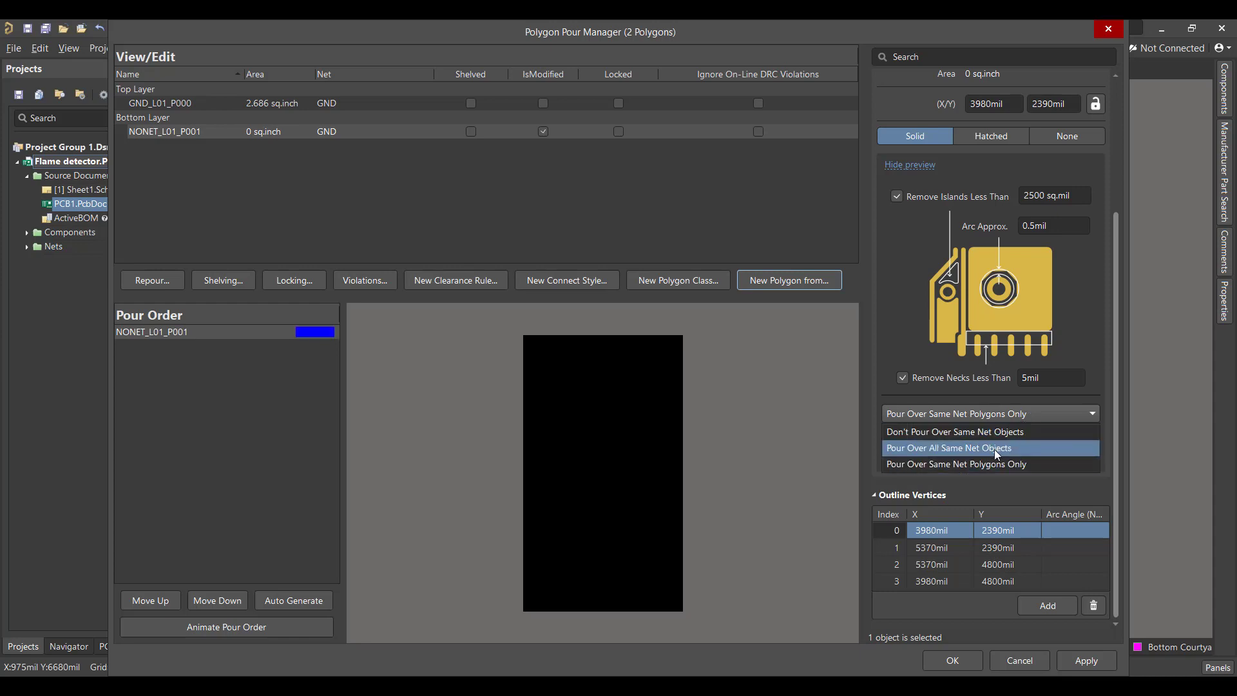
left_click(994, 450)
left_click(1077, 658)
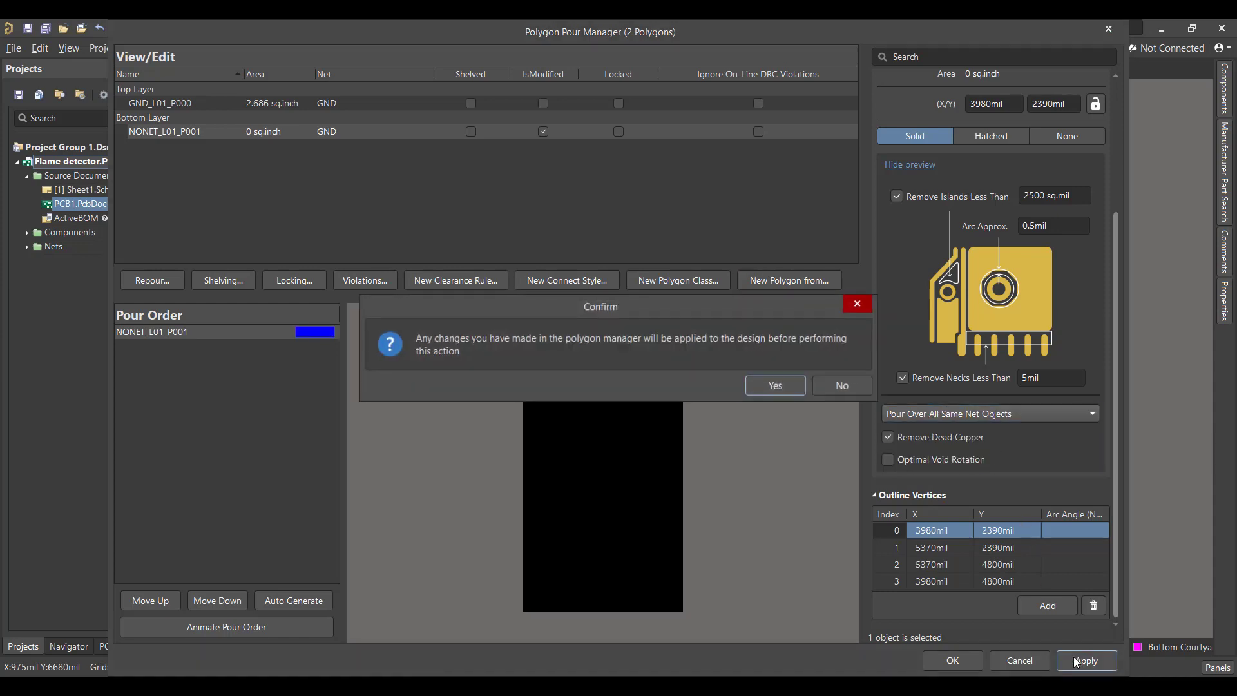
left_click(787, 390)
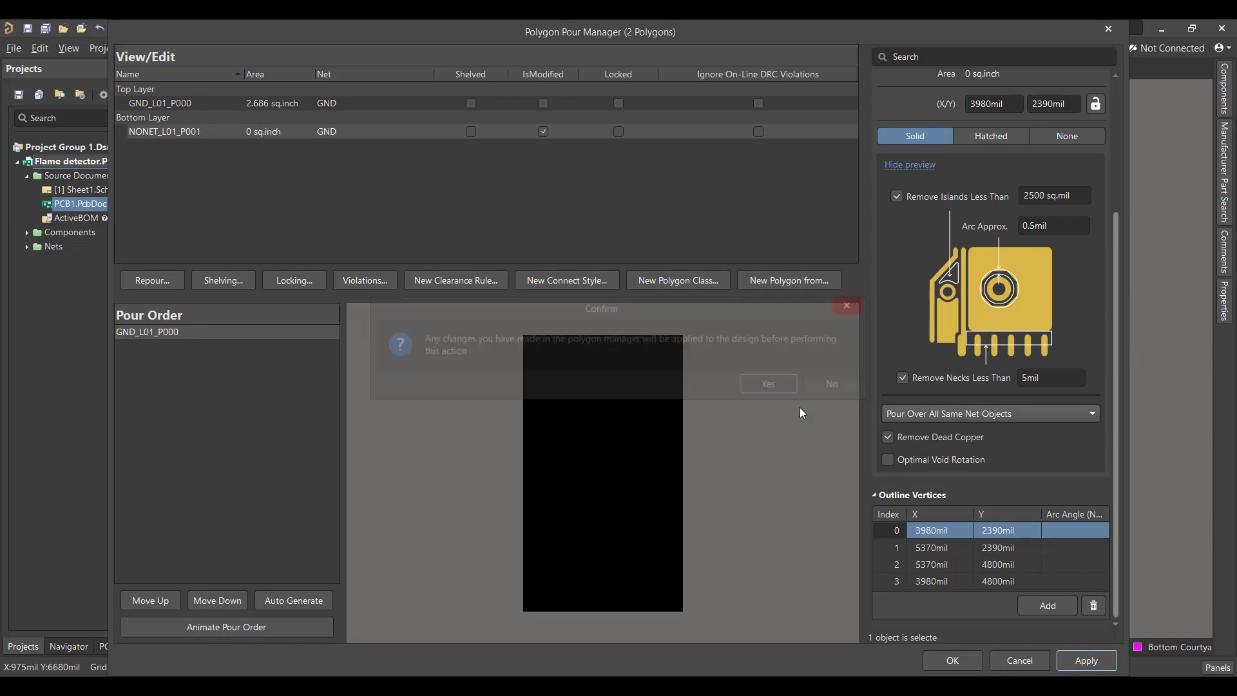
left_click(952, 661)
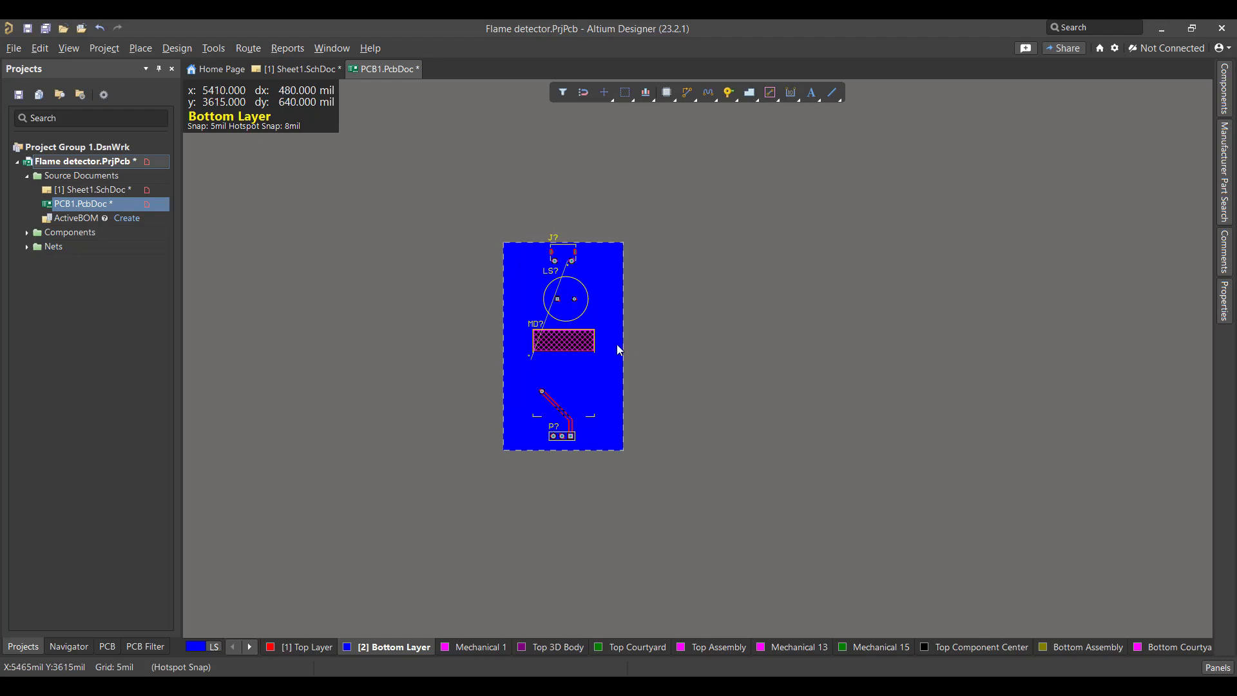
- Switch to 3D Layout Mode and place the Flame Sensor model as a 3D body at the board's bottom edge
left_click(69, 49)
left_click(94, 106)
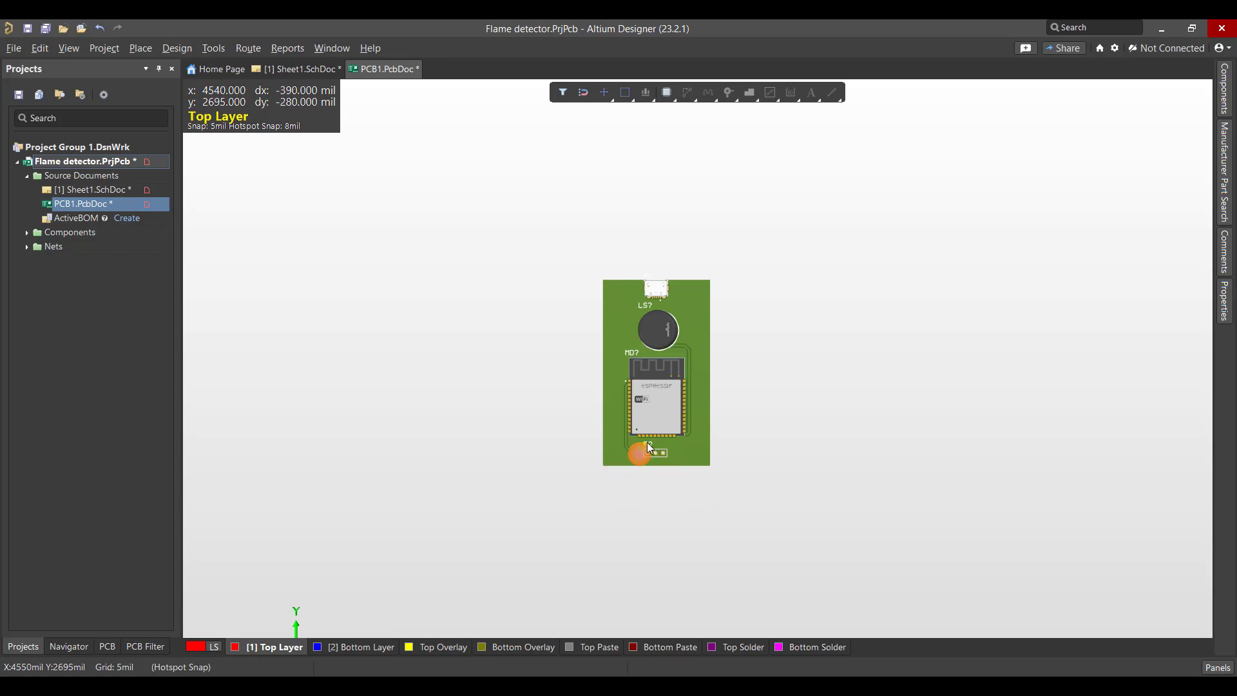
left_click(140, 48)
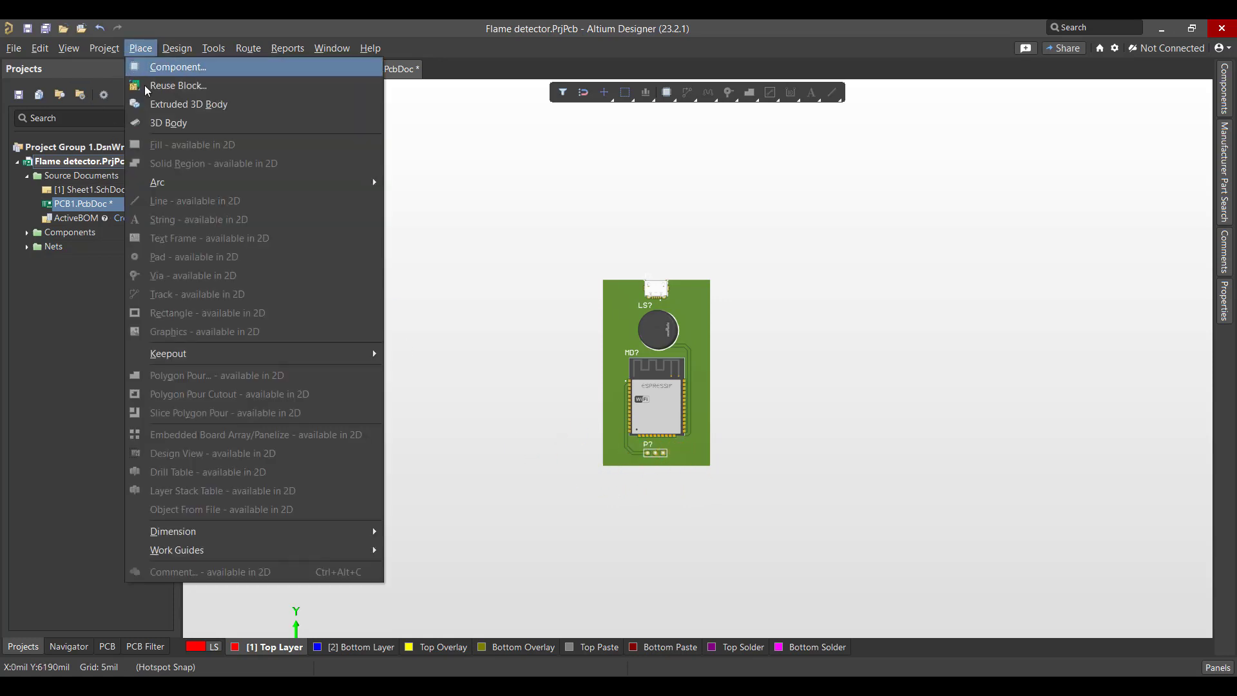
left_click(163, 123)
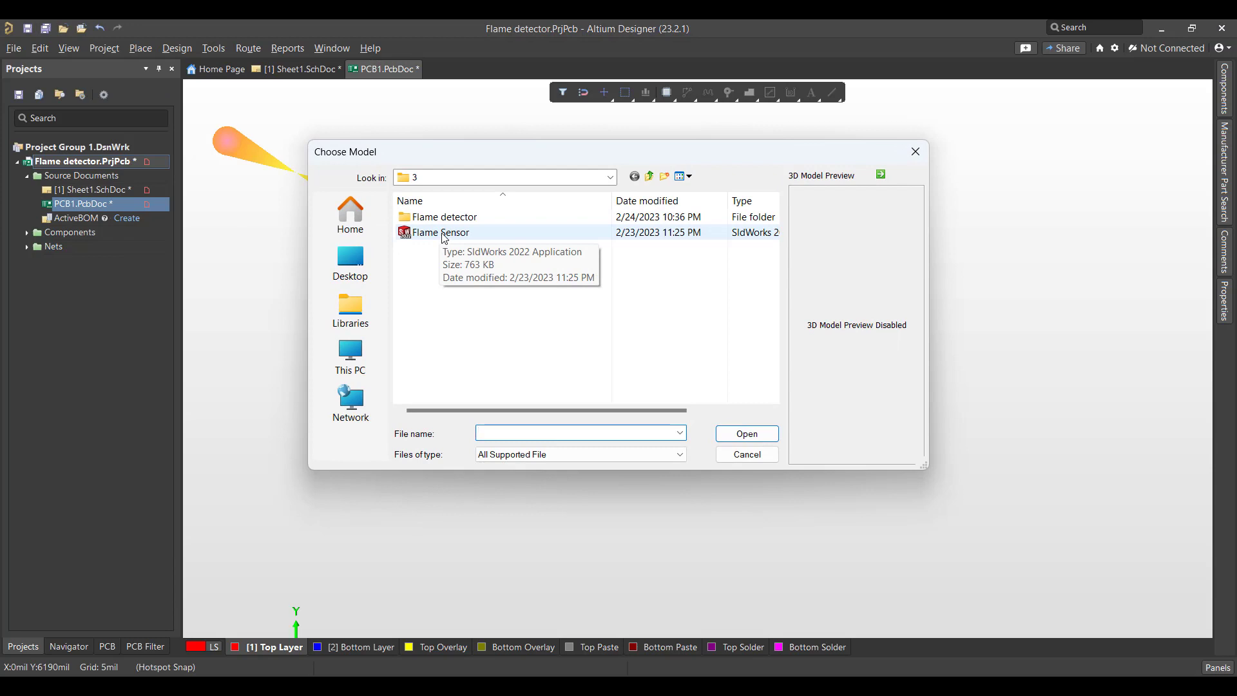
left_click(444, 234)
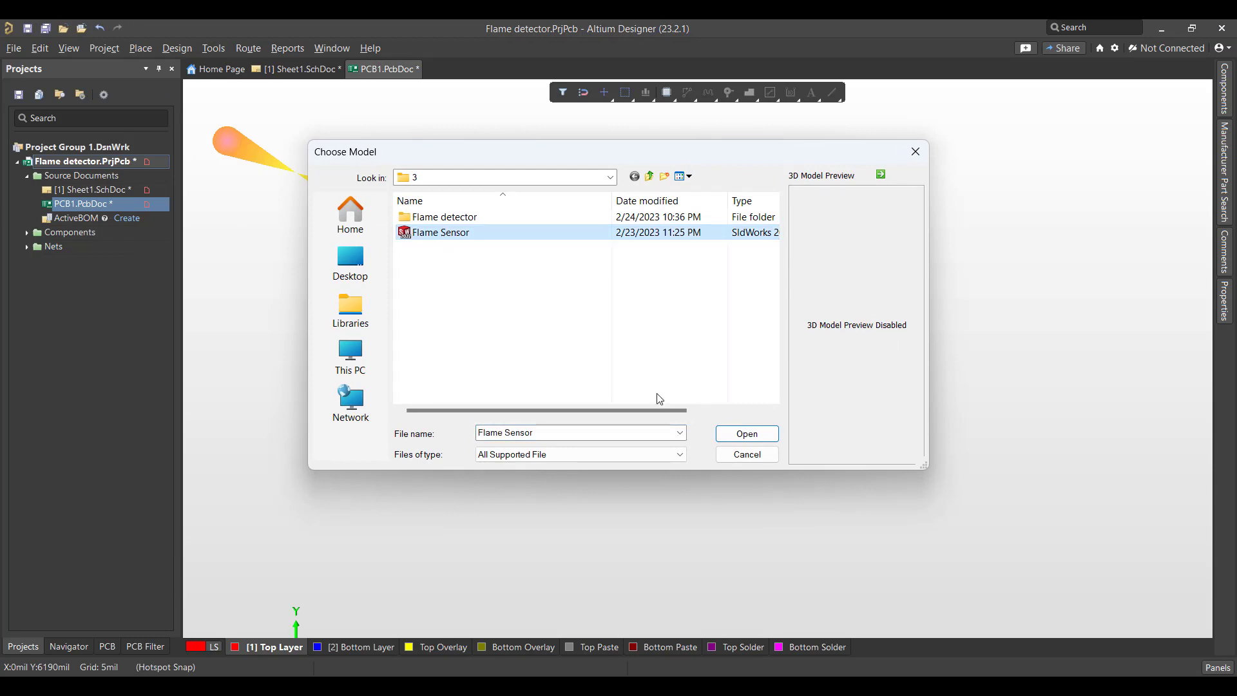
left_click(738, 436)
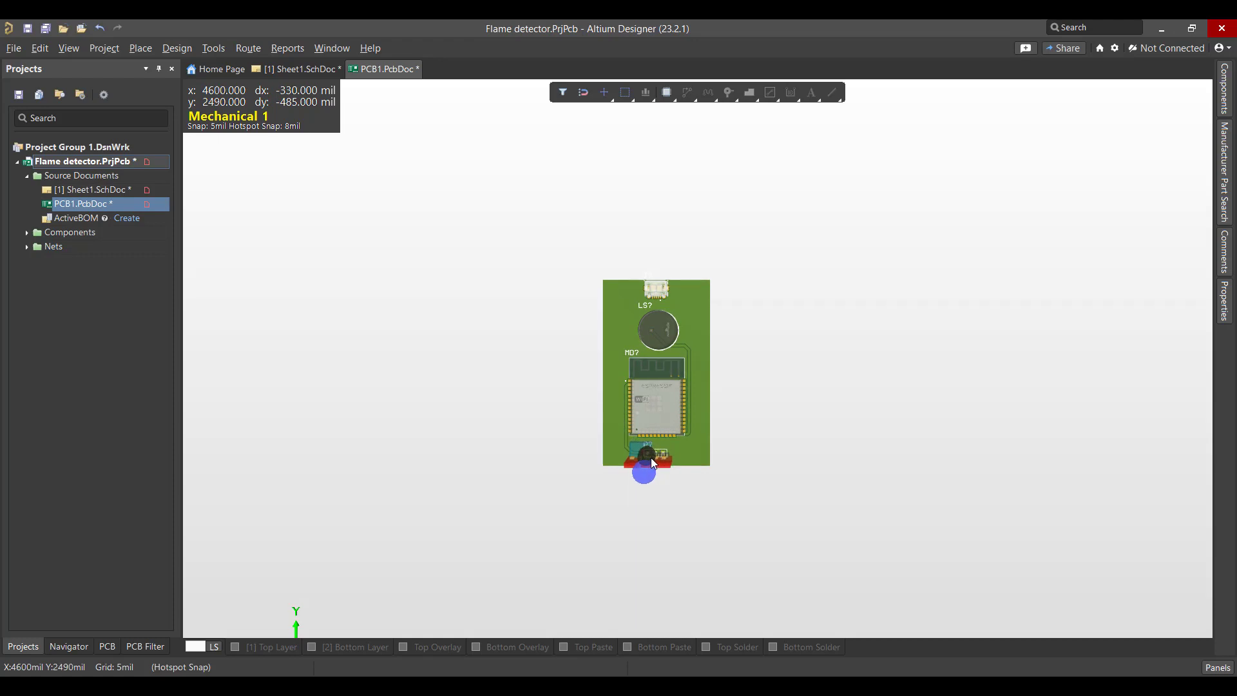
left_click(656, 452)
right_click(751, 431)
right_click(730, 458)
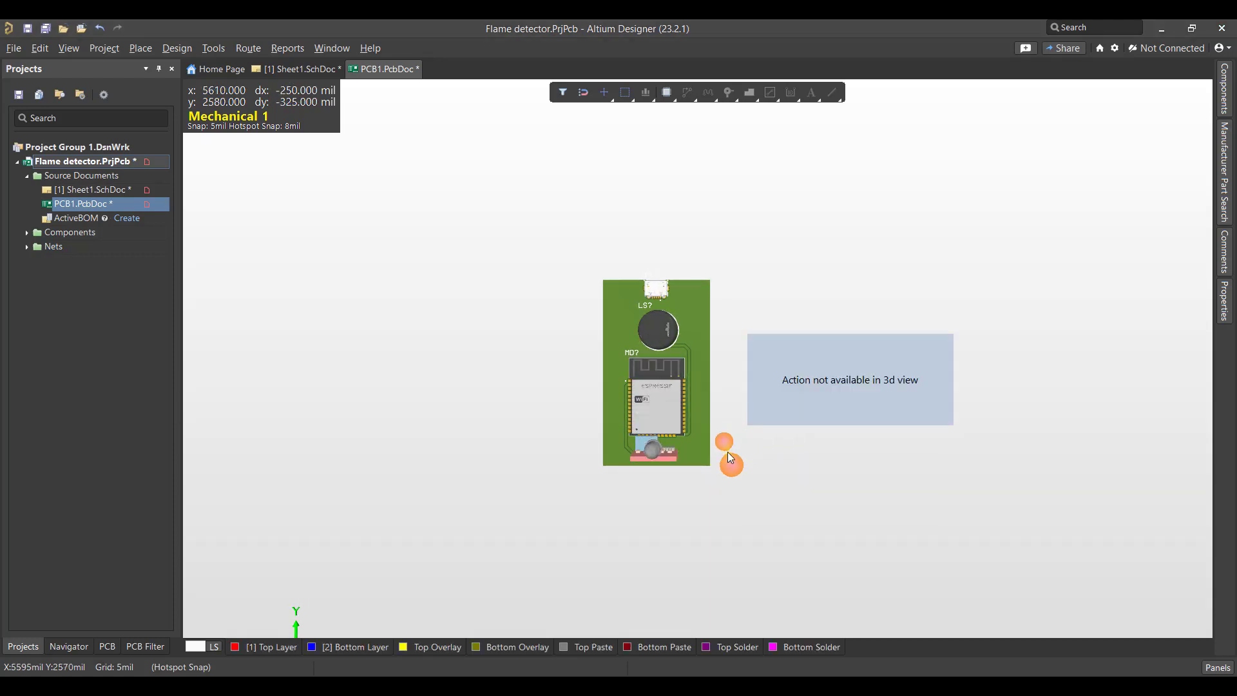
- Set the Flame Sensor body rotation to X 90, Y 360, Z 180 and standoff height 700mil
right_click_drag(676, 470, 779, 439, "shift")
left_click_drag(779, 440, 1142, 423)
double_click(721, 443)
left_click(1126, 454)
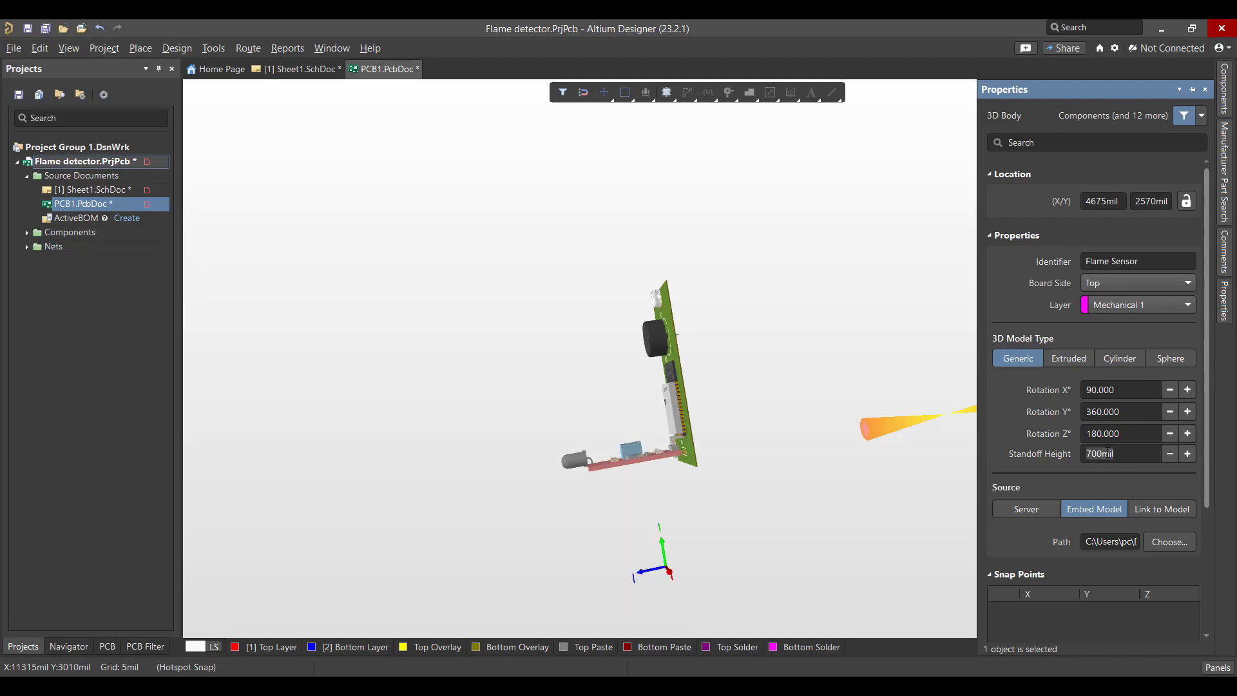
- Move the Flame Sensor body down against connector P? at the board's lower edge
right_click_drag(556, 393, 750, 503)
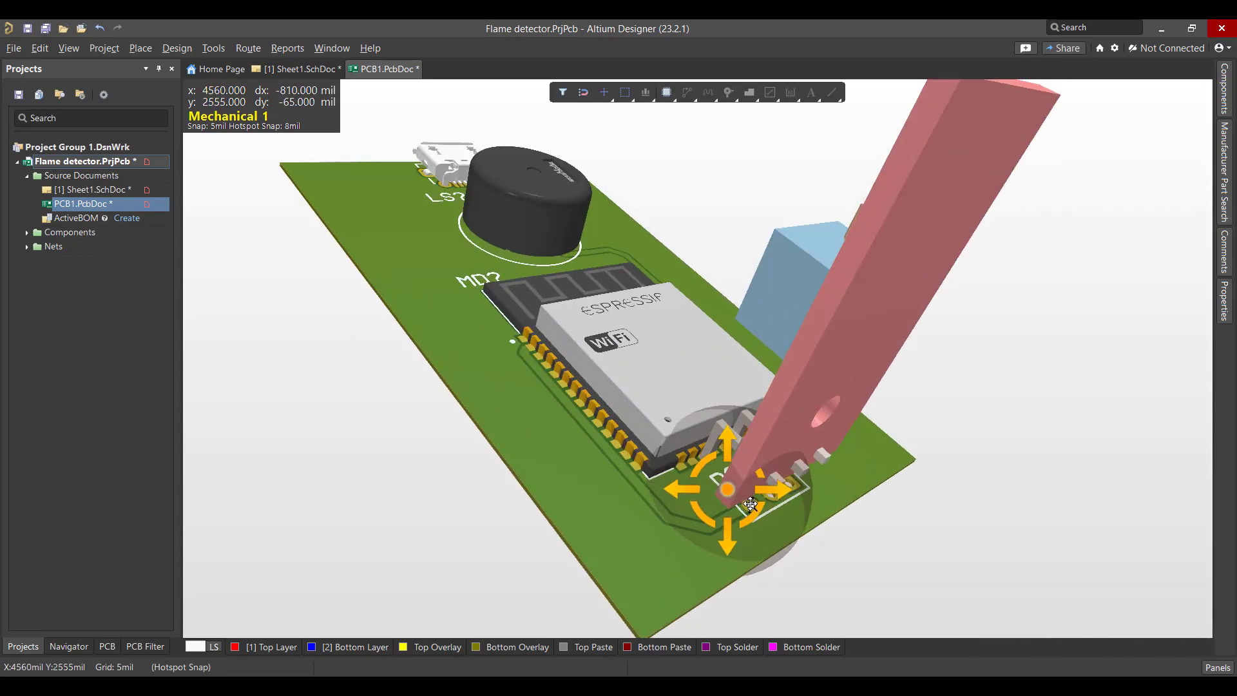
scroll(751, 503, "up", 2, "ctrl")
left_click_drag(776, 489, 832, 550)
right_click_drag(807, 524, 790, 571, "shift")
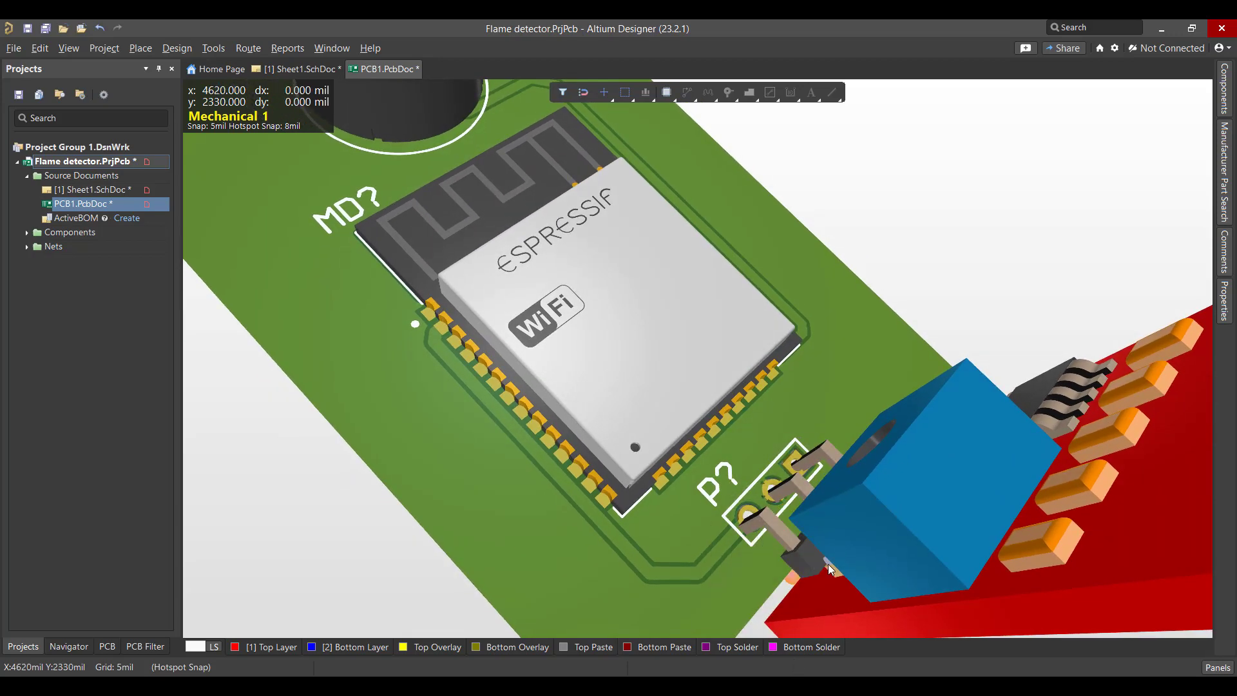
left_click_drag(829, 563, 832, 543)
right_click_drag(833, 543, 675, 364, "shift")
scroll(675, 364, "down", 8, "ctrl")
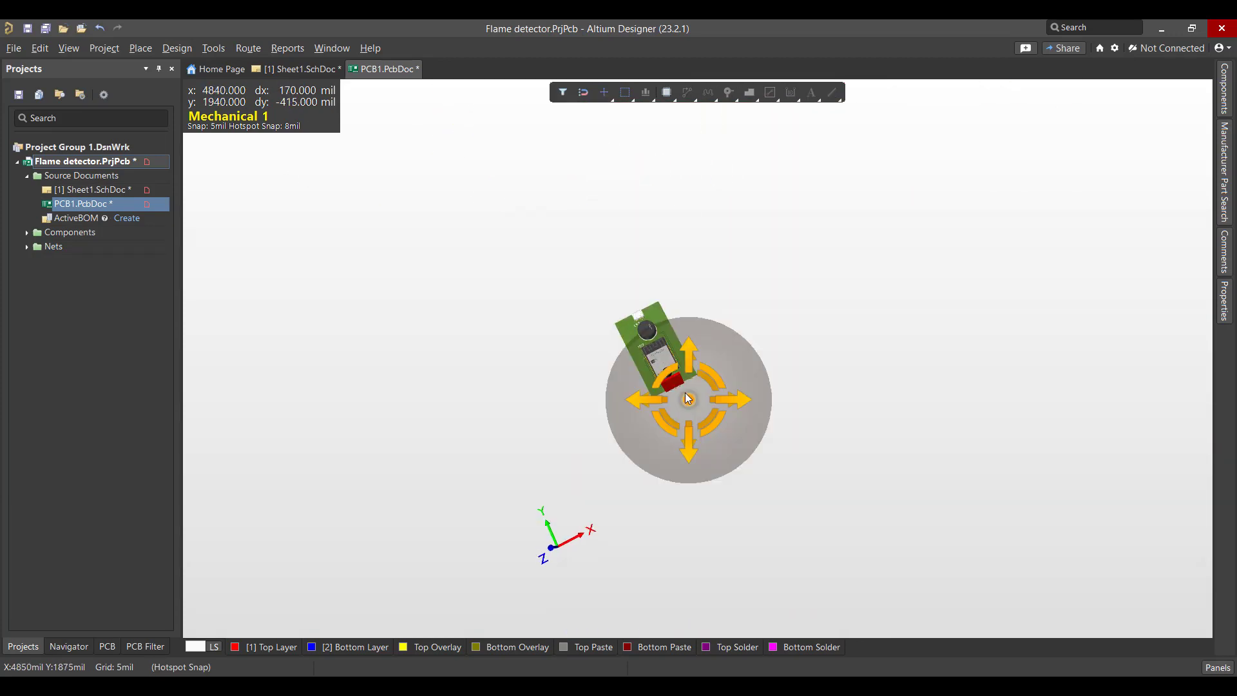
right_click_drag(663, 353, 474, 465, "shift")
scroll(688, 347, "up", 6, "ctrl")
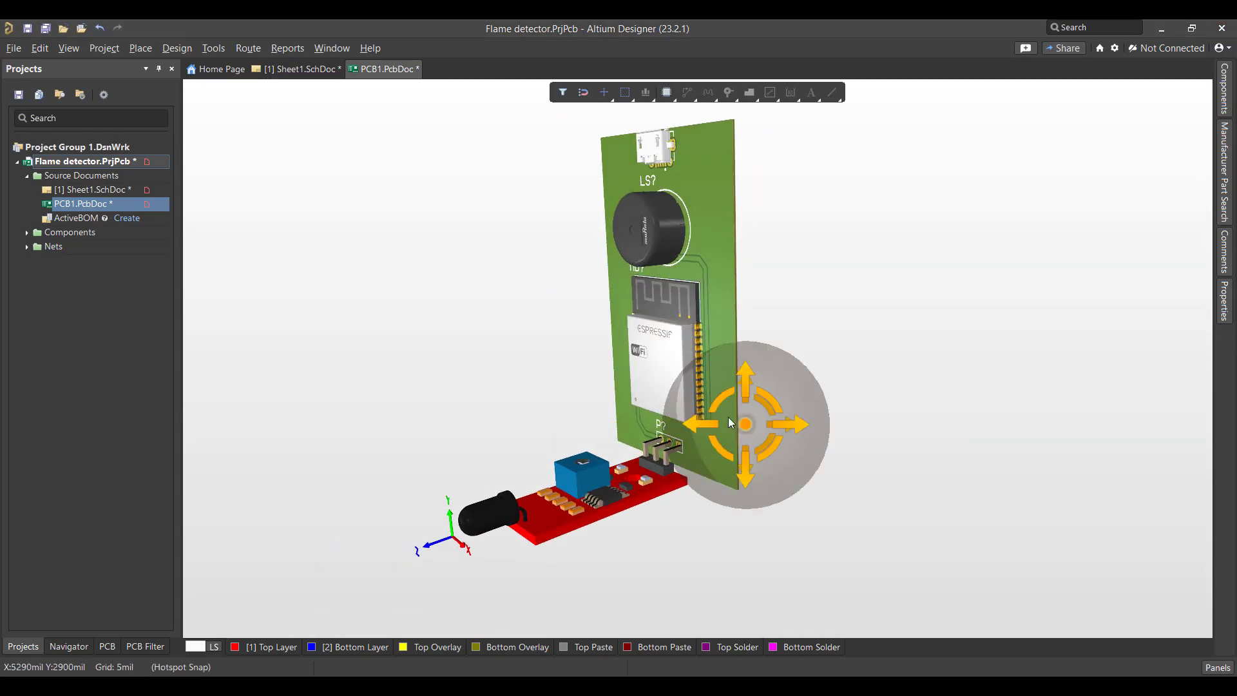